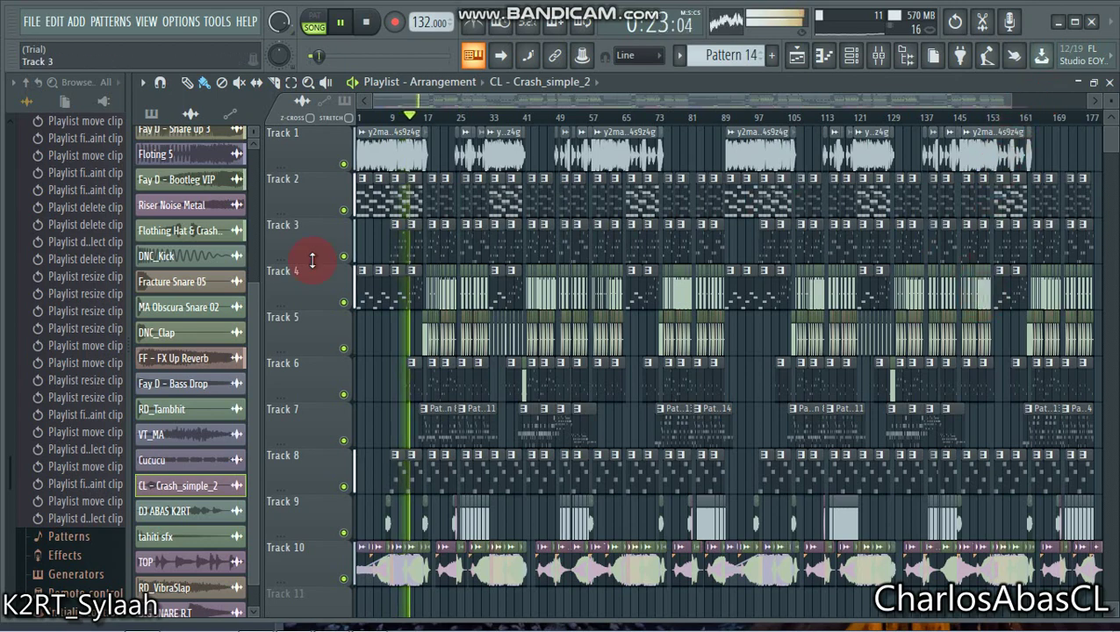
- Browse the sample folders used by demo projects inside the Misc folder of the file browser
{"action": "scroll", "coordinate": [103, 335], "scroll_direction": "down", "scroll_amount": 10}
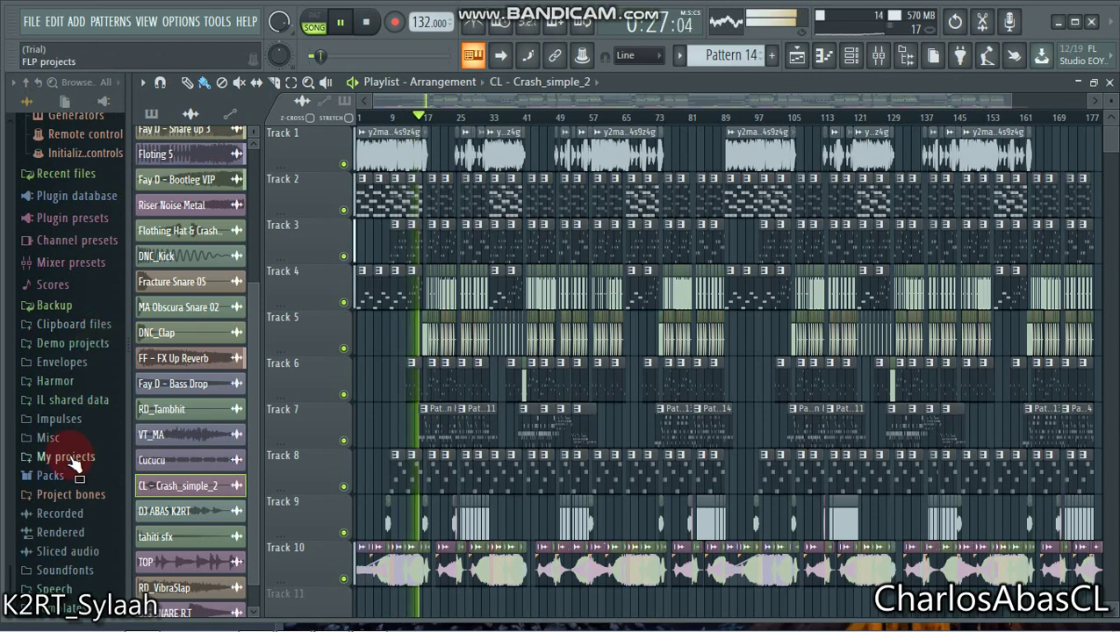
{"action": "left_click", "coordinate": [68, 440]}
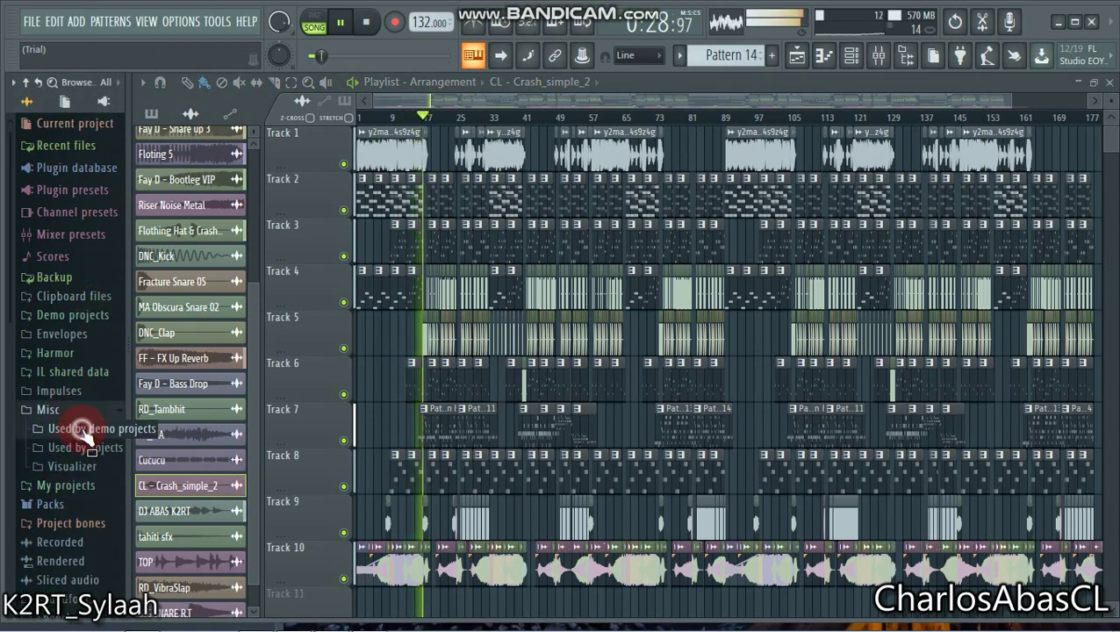
{"action": "left_click", "coordinate": [86, 429]}
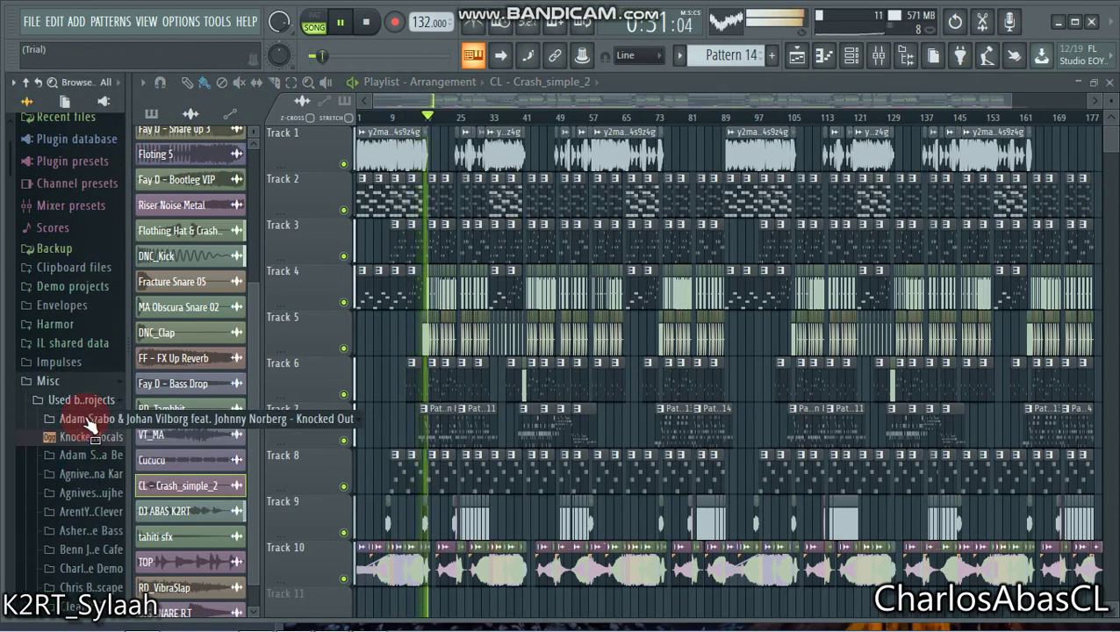
{"action": "left_click", "coordinate": [86, 420]}
{"action": "left_click", "coordinate": [92, 474]}
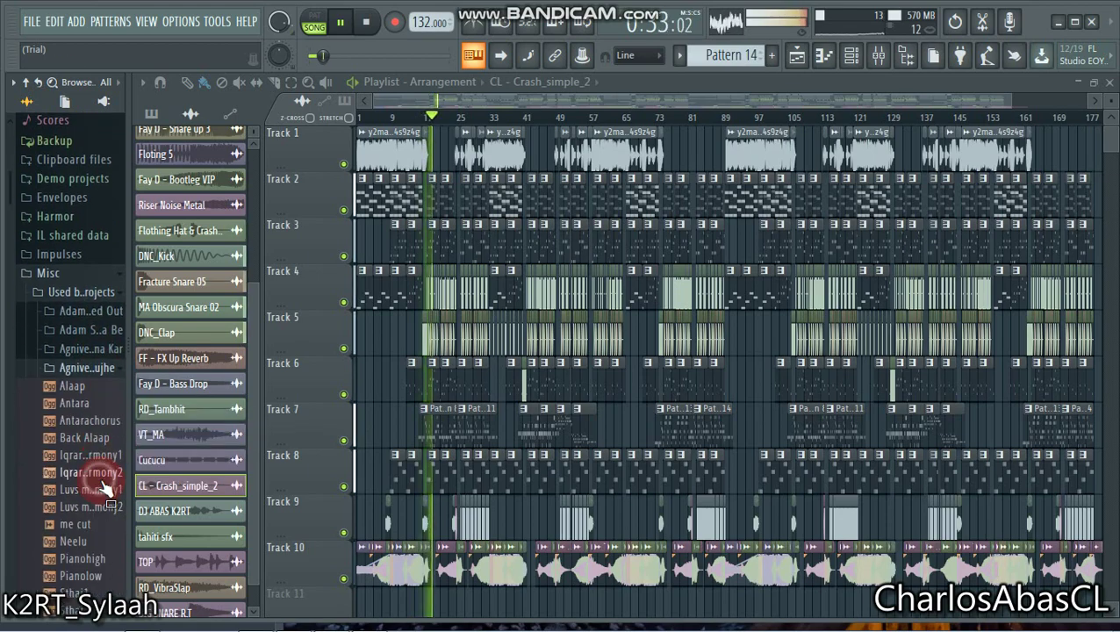
{"action": "left_click", "coordinate": [129, 434]}
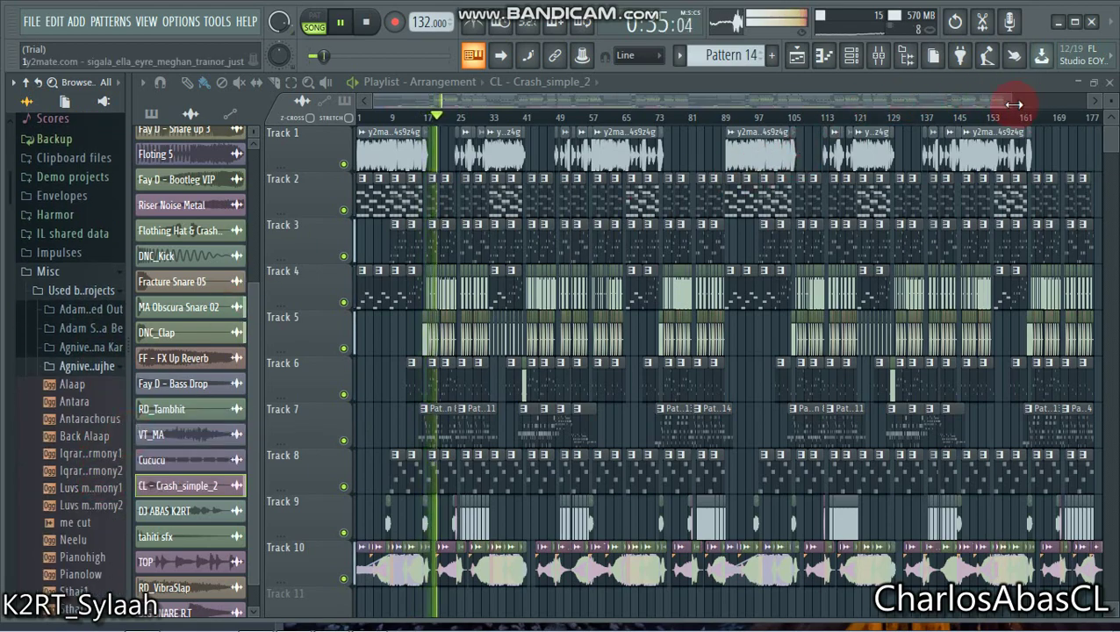
- Examine the playlist arrangement up close, from about bar 16 through bar 52
{"action": "left_click_drag", "start_coordinate": [1014, 104], "coordinate": [467, 120]}
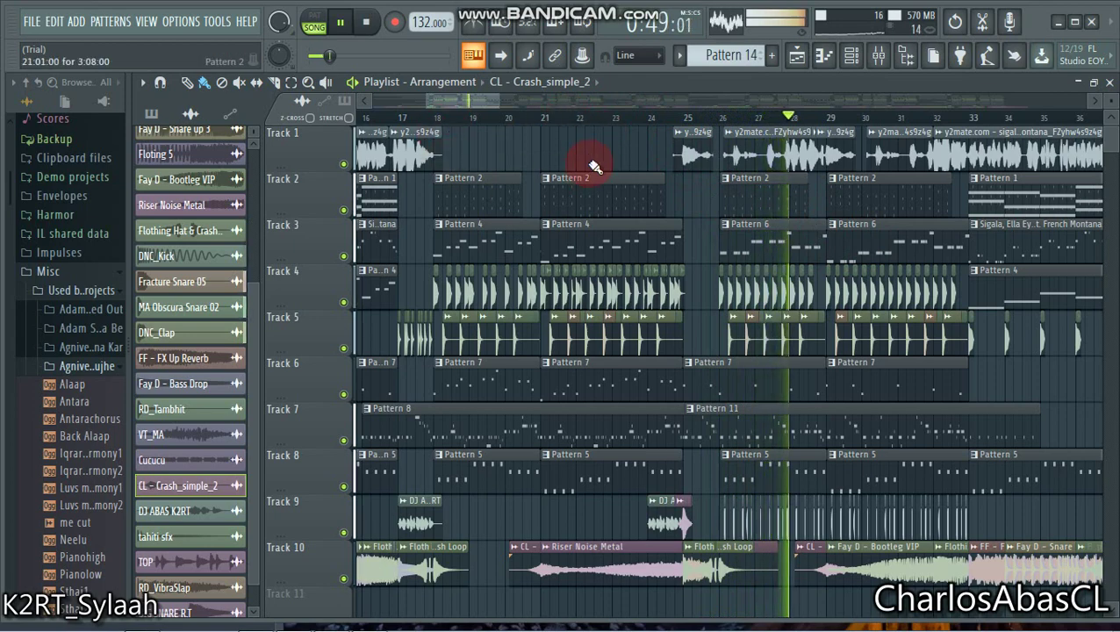
{"action": "left_click_drag", "start_coordinate": [463, 100], "coordinate": [524, 129]}
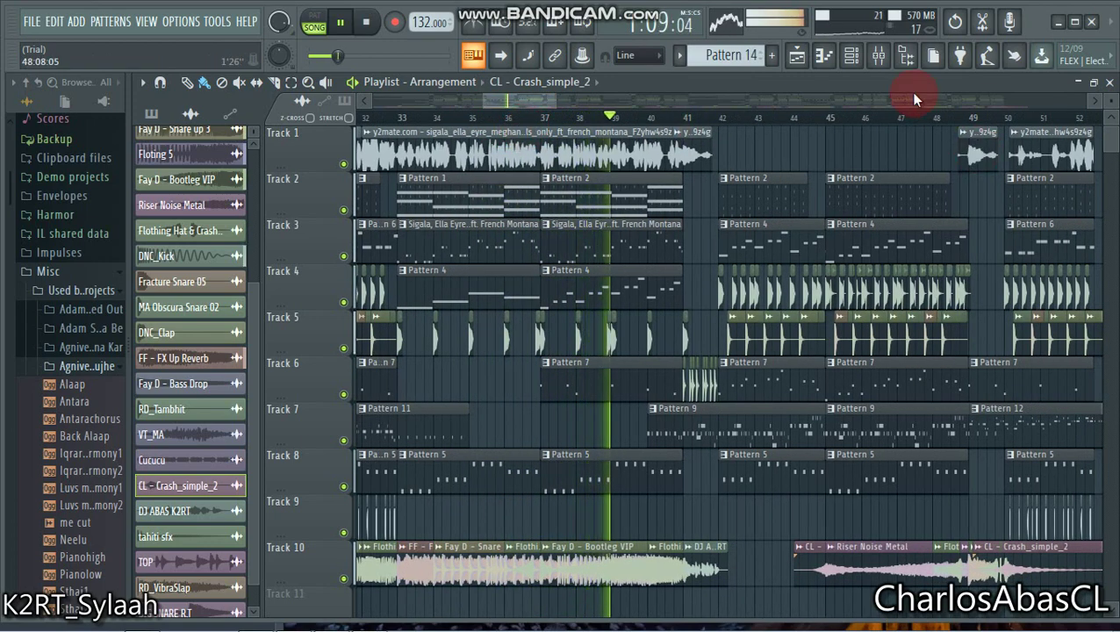
- Show all channels in the channel rack and open the piano roll of the Dark Piano channel
{"action": "left_click", "coordinate": [849, 53]}
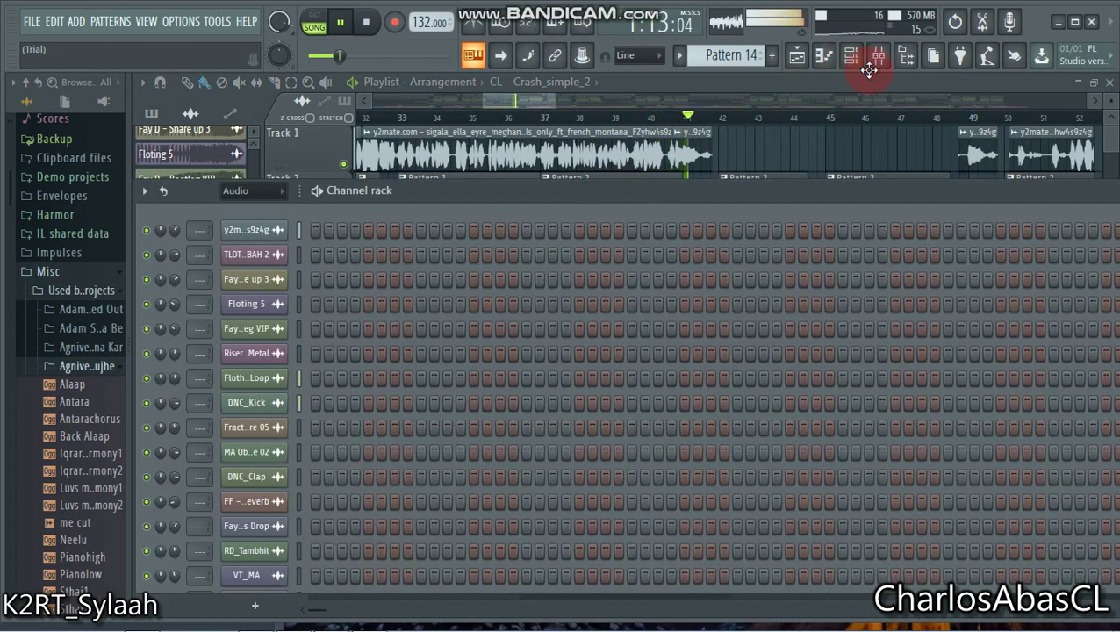
{"action": "left_click", "coordinate": [279, 192]}
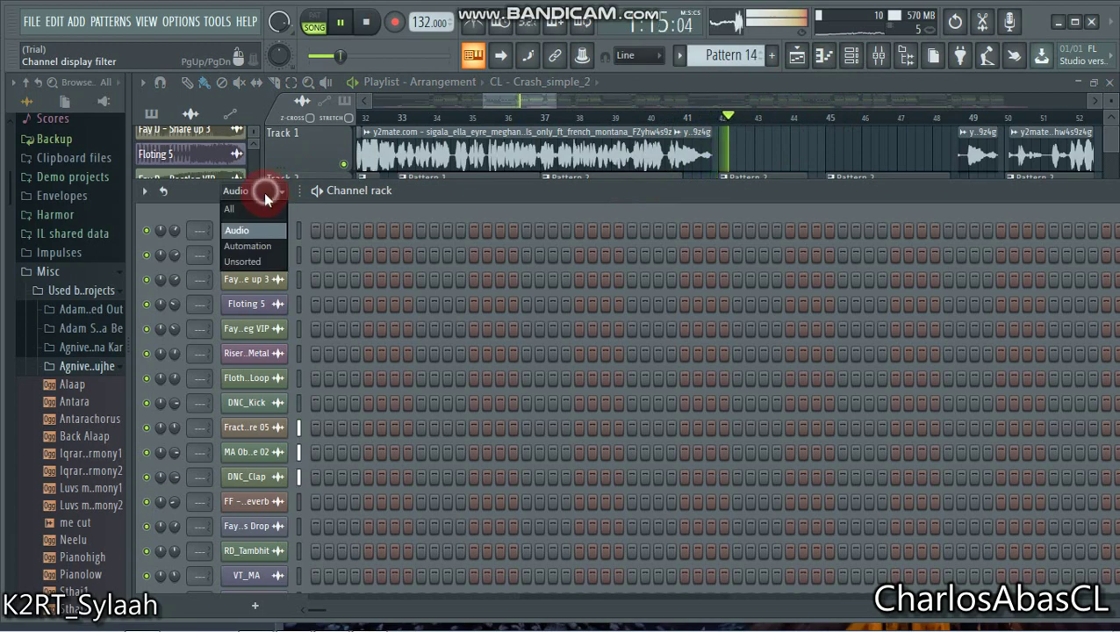
{"action": "left_click", "coordinate": [262, 208]}
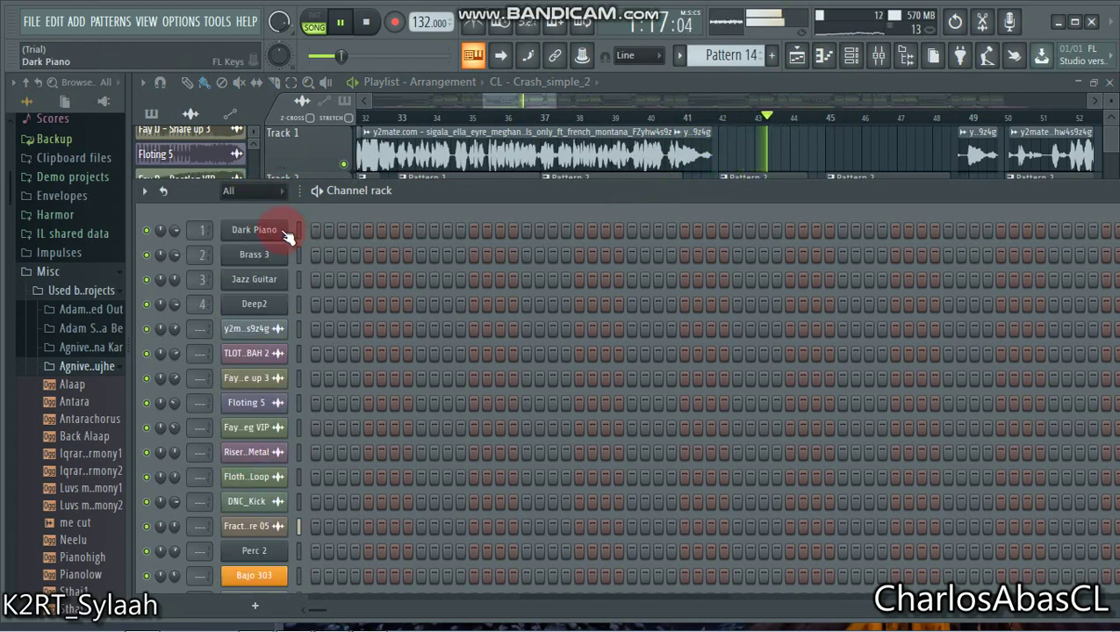
{"action": "left_click", "coordinate": [281, 230]}
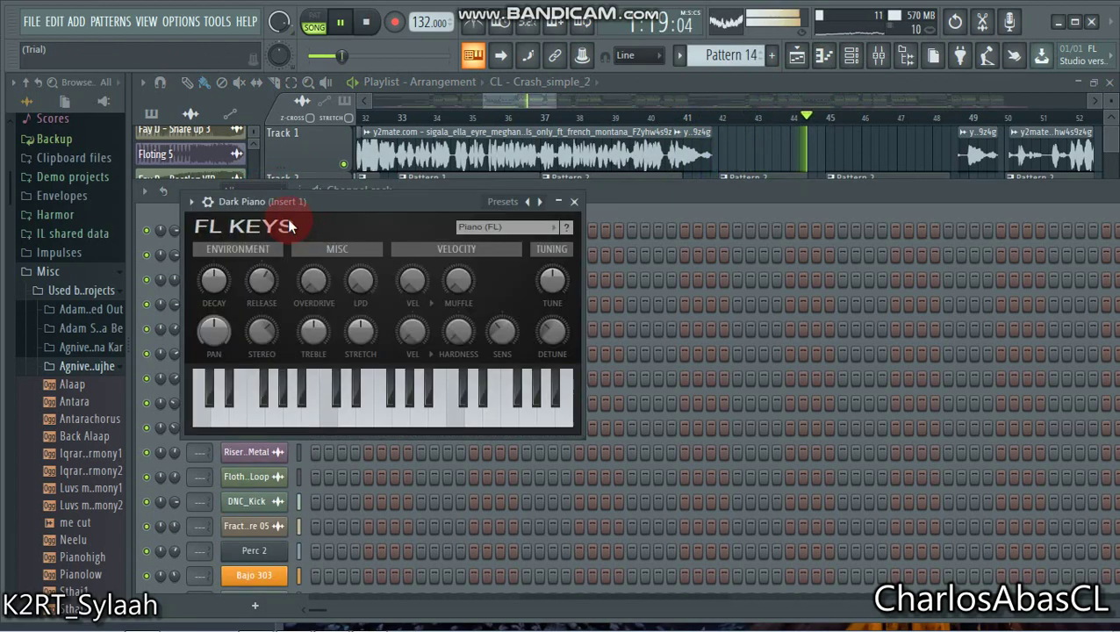
{"action": "left_click", "coordinate": [192, 204]}
{"action": "left_click", "coordinate": [229, 222]}
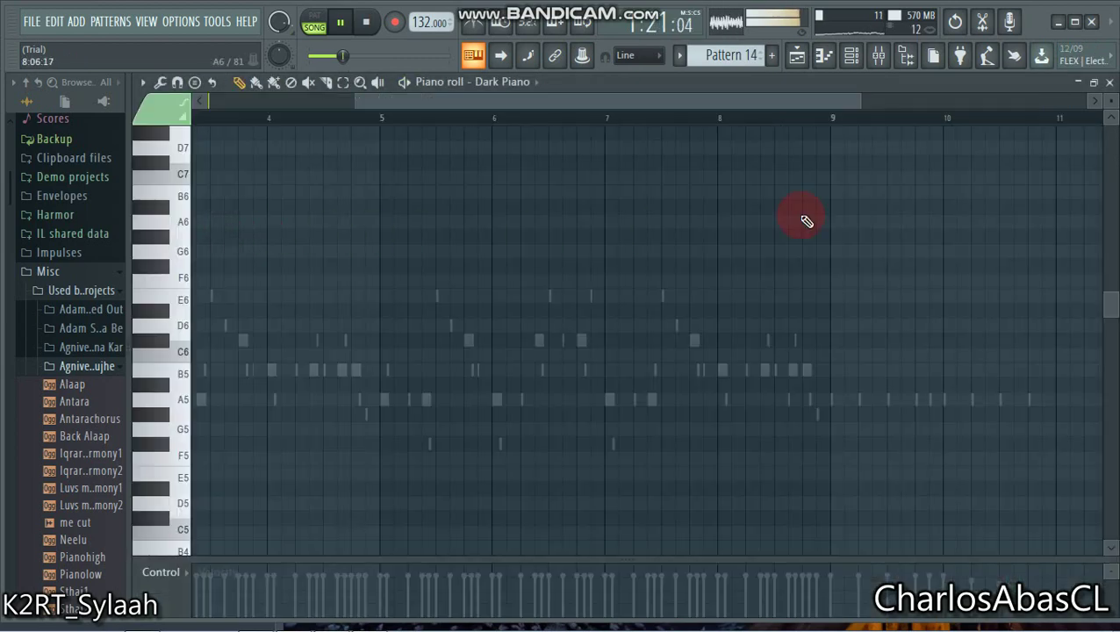
- Examine the notes of Pattern 1, Pattern 2 and the Sigala vocal pattern in the piano roll
{"action": "left_click_drag", "start_coordinate": [754, 56], "coordinate": [349, 102]}
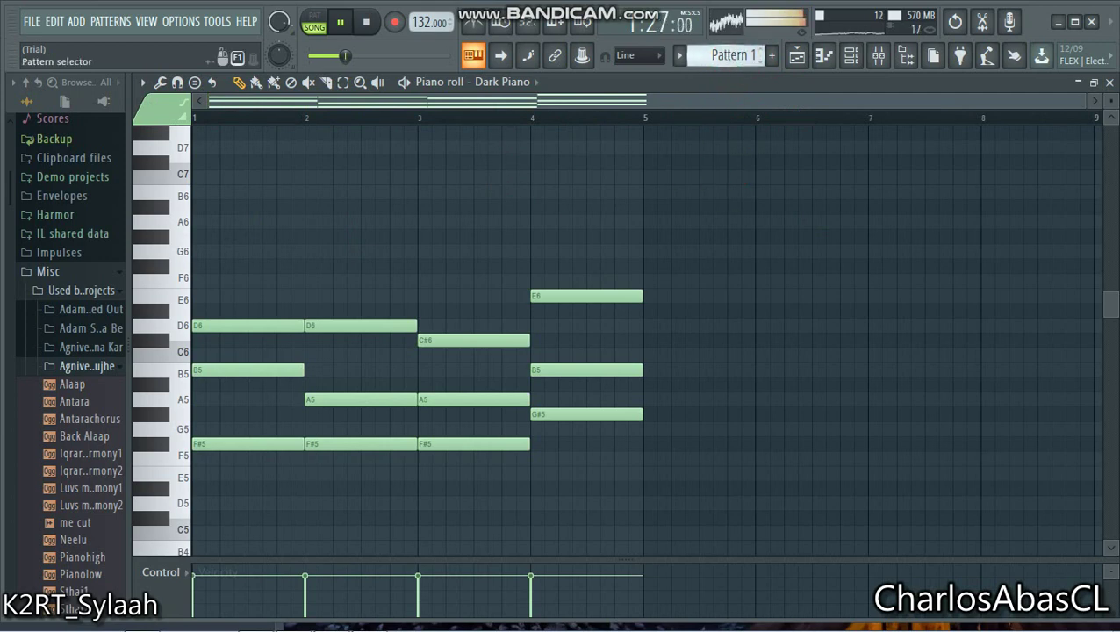
{"action": "left_click_drag", "start_coordinate": [755, 56], "coordinate": [755, 47]}
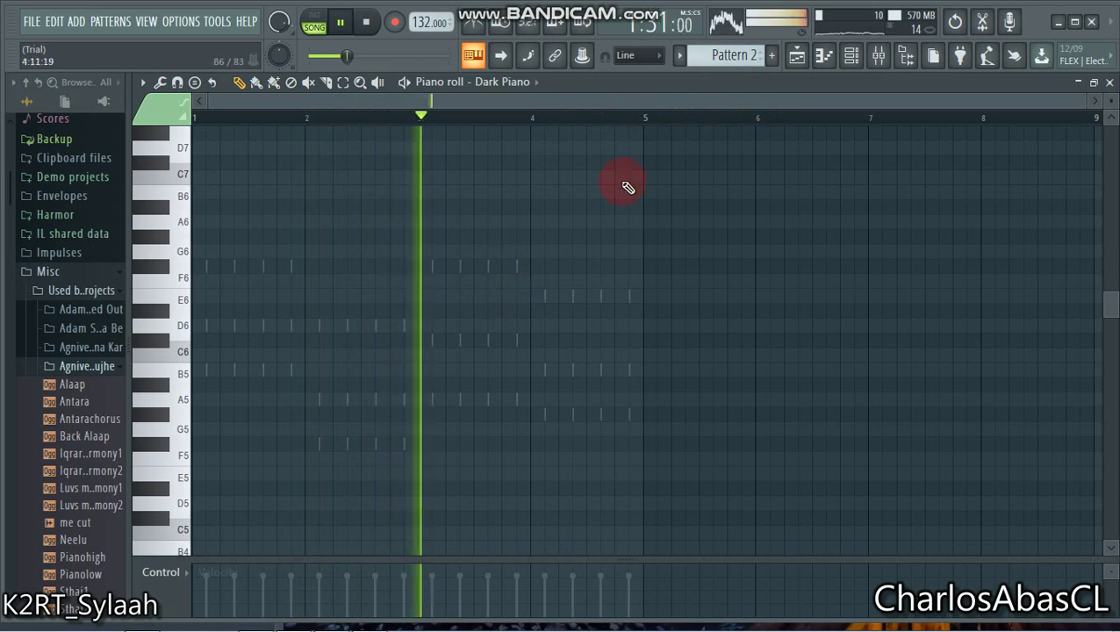
{"action": "scroll", "coordinate": [760, 56], "scroll_direction": "down", "scroll_amount": 1}
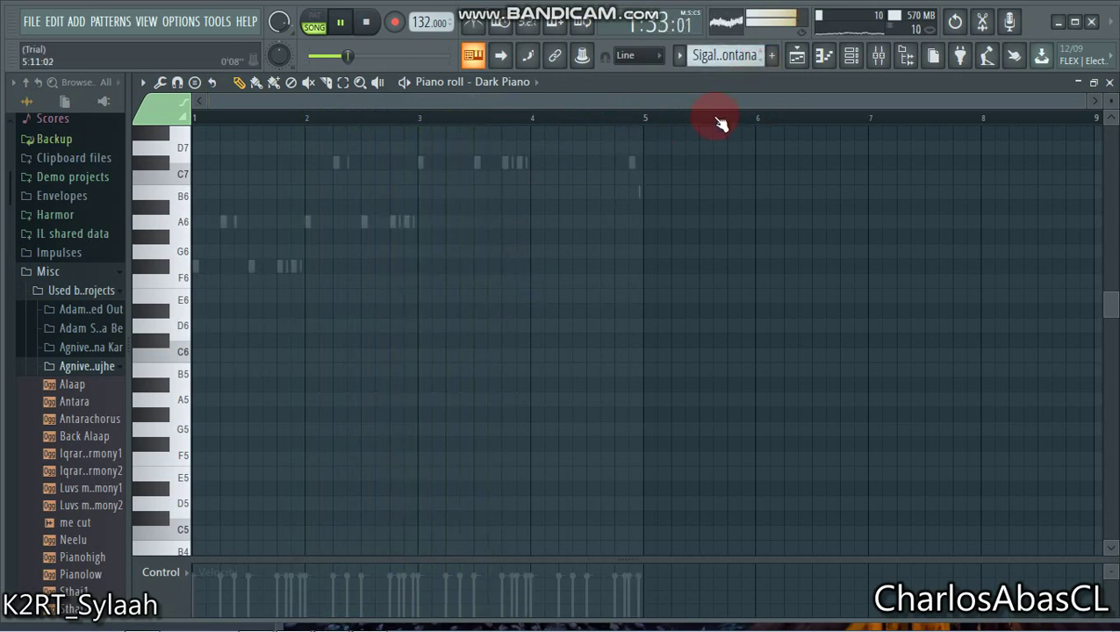
{"action": "left_click_drag", "start_coordinate": [1112, 316], "coordinate": [1113, 267]}
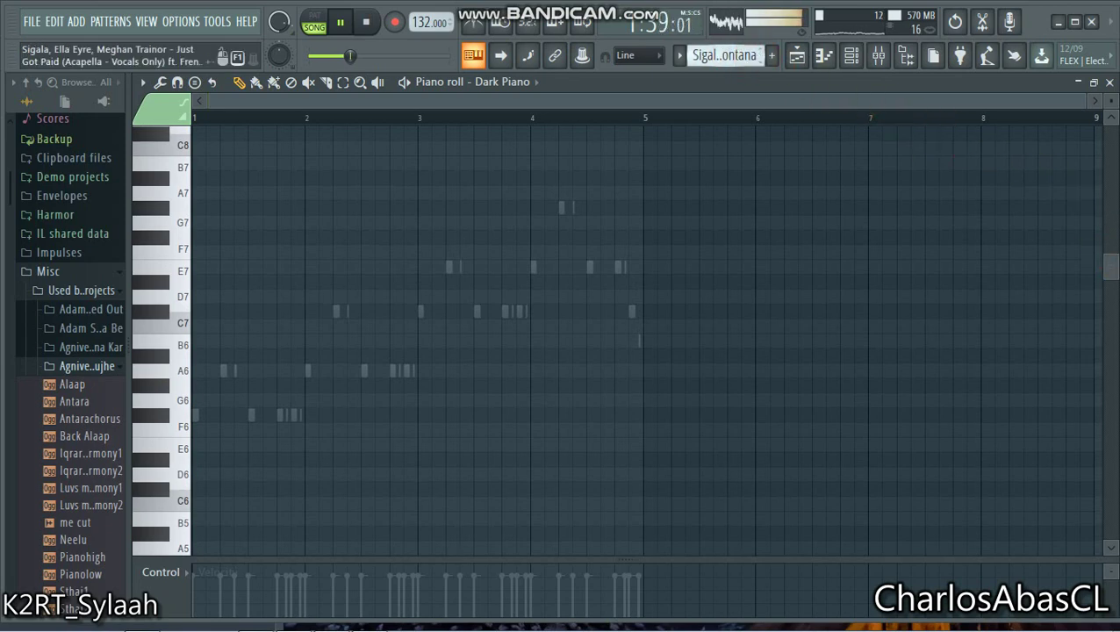
- Switch the piano roll to Pattern 4 and examine its full run of notes
{"action": "left_click", "coordinate": [749, 81]}
{"action": "scroll", "coordinate": [744, 146], "scroll_direction": "down", "scroll_amount": 6}
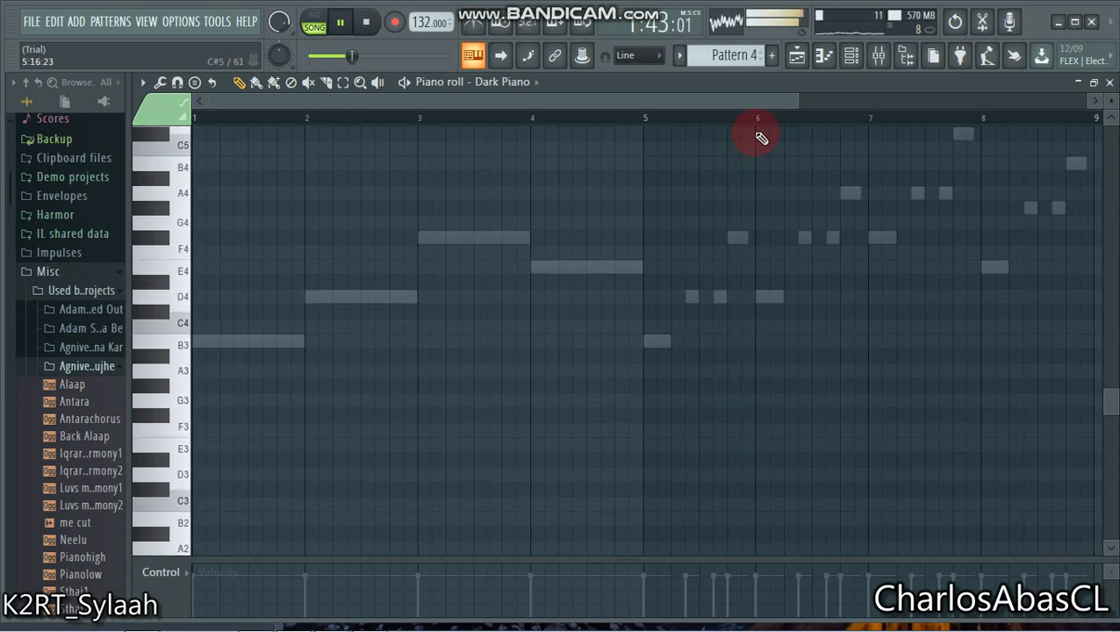
{"action": "scroll", "coordinate": [766, 132], "scroll_direction": "up", "scroll_amount": 1}
{"action": "left_click_drag", "start_coordinate": [795, 100], "coordinate": [910, 126]}
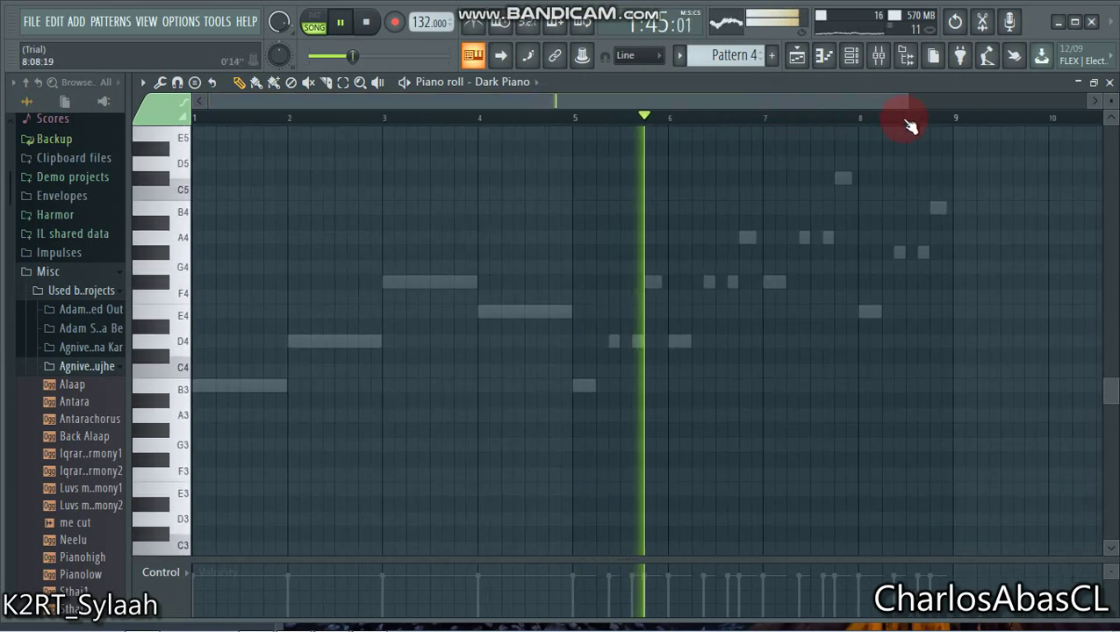
{"action": "left_click_drag", "start_coordinate": [828, 103], "coordinate": [767, 50]}
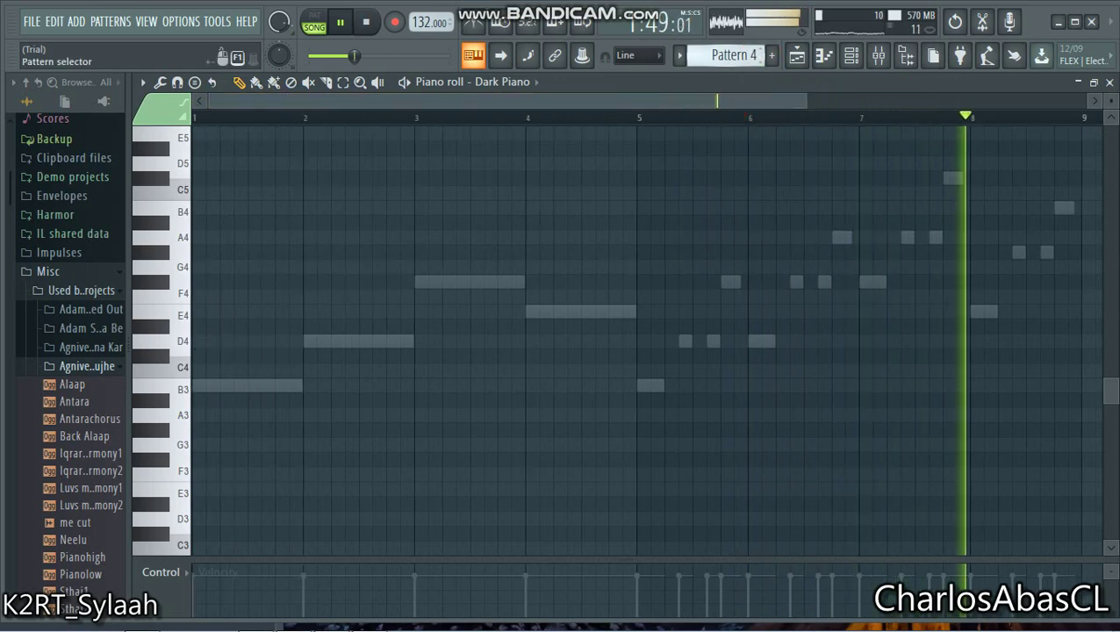
- Switch to Pattern 5, examine its notes and check which channels it uses
{"action": "scroll", "coordinate": [736, 55], "scroll_direction": "down", "scroll_amount": 1}
{"action": "scroll", "coordinate": [705, 190], "scroll_direction": "up", "scroll_amount": 2}
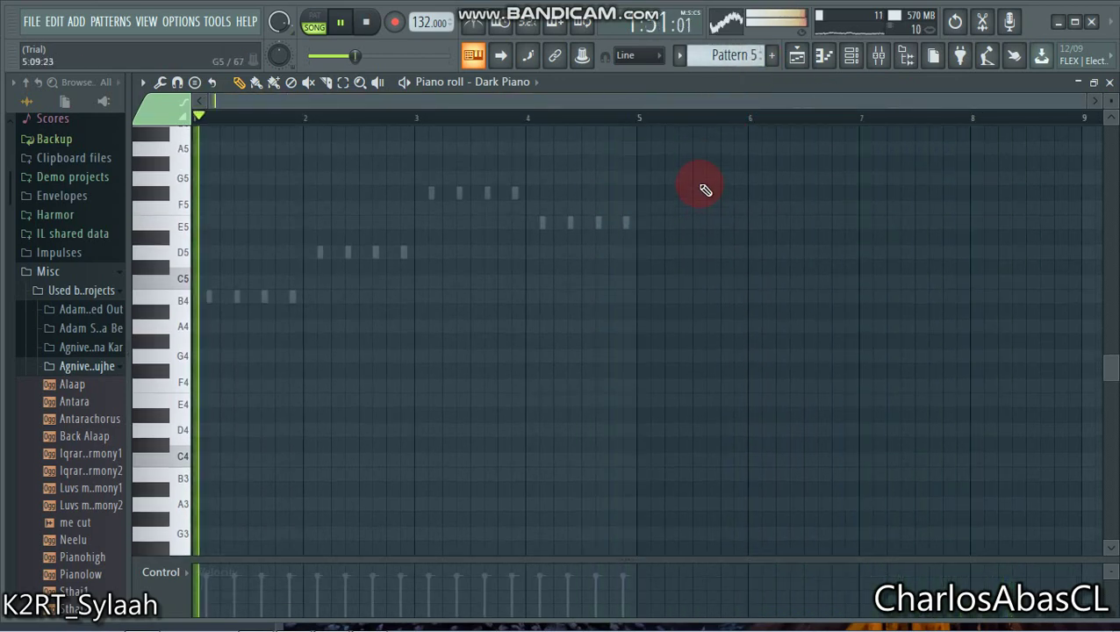
{"action": "scroll", "coordinate": [705, 190], "scroll_direction": "up", "scroll_amount": 3}
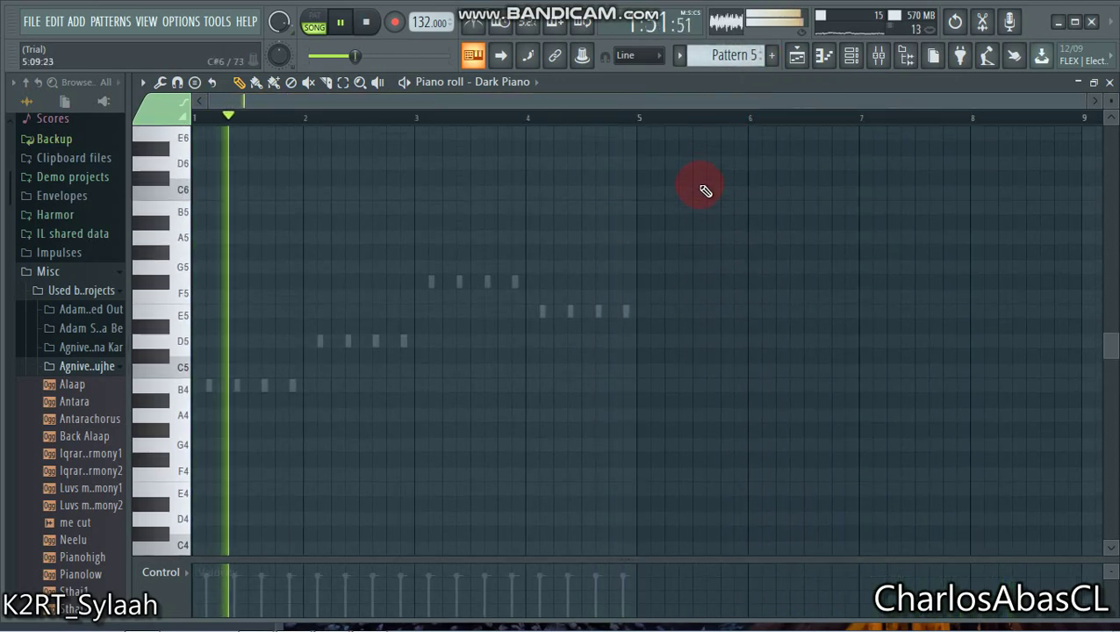
{"action": "left_click", "coordinate": [534, 82]}
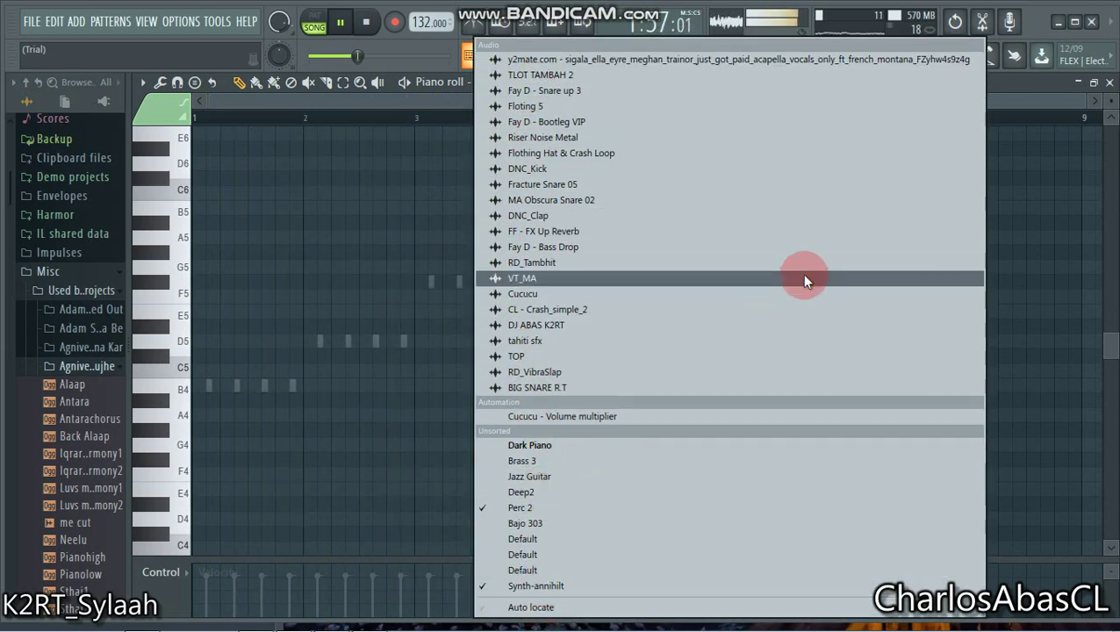
{"action": "left_click", "coordinate": [1036, 88]}
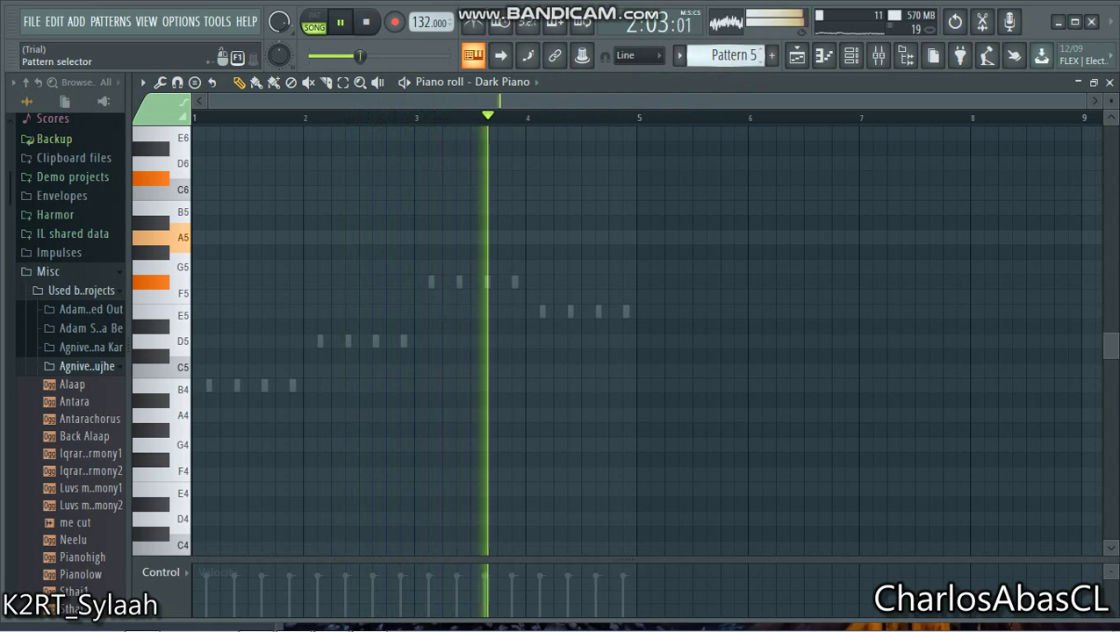
- Switch to Pattern 6, examine its notes and check which channel plays them
{"action": "left_click_drag", "start_coordinate": [736, 56], "coordinate": [736, 42]}
{"action": "left_click", "coordinate": [715, 156]}
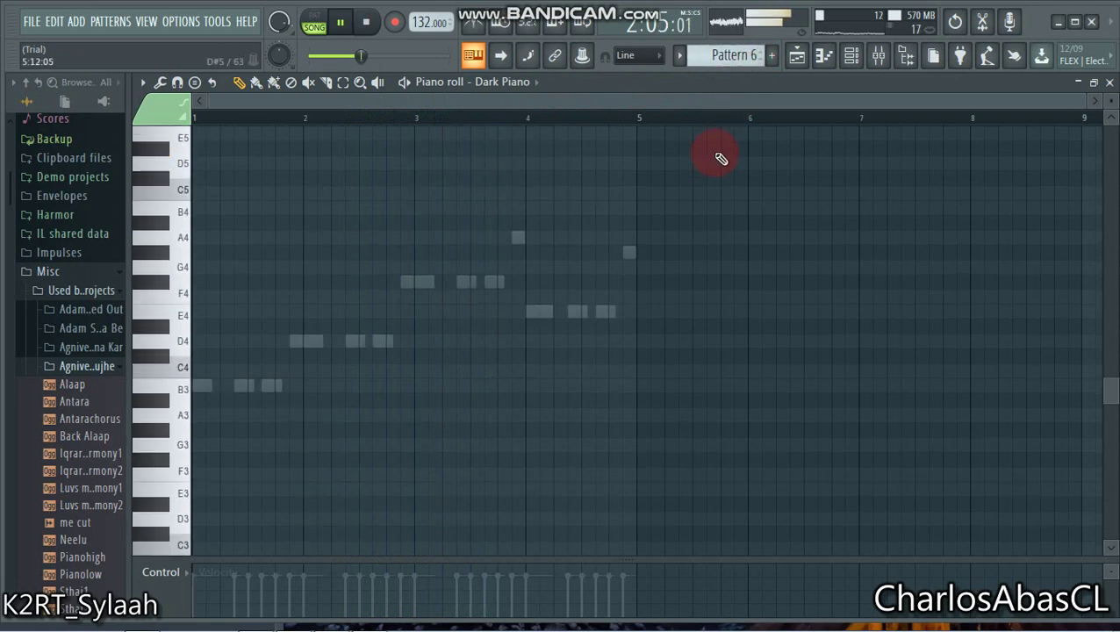
{"action": "left_click", "coordinate": [534, 82]}
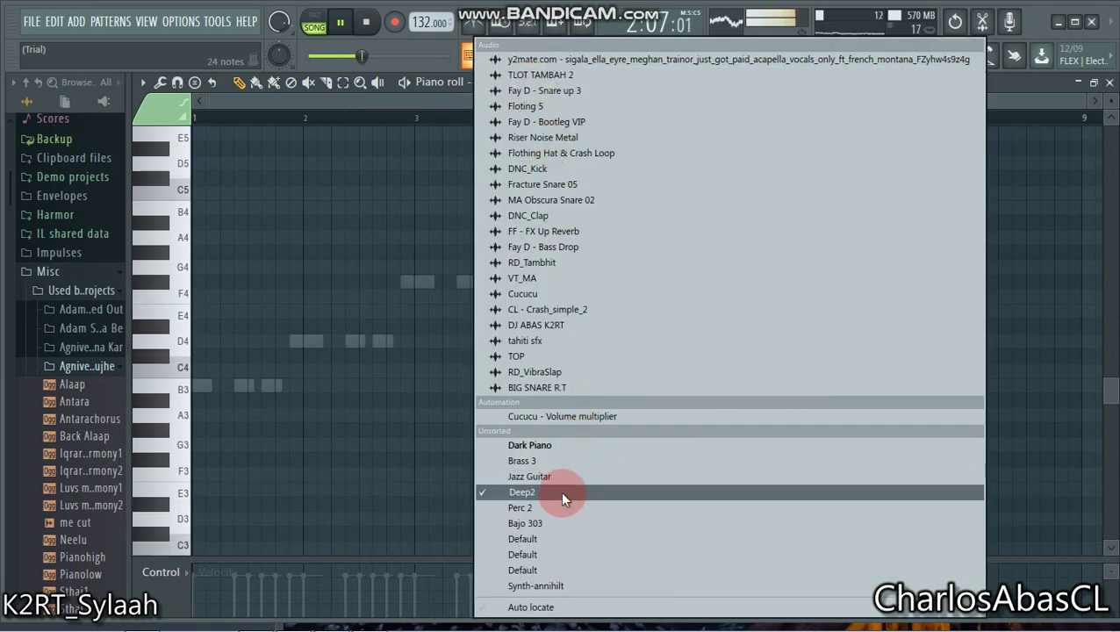
{"action": "left_click", "coordinate": [1018, 85]}
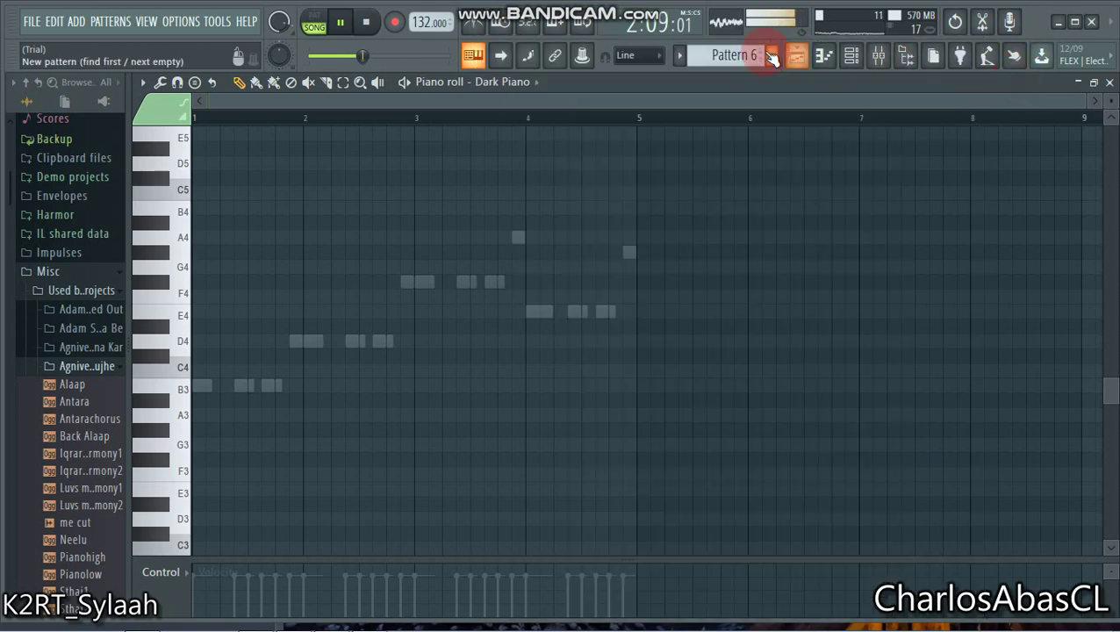
- Switch to Pattern 7, examine its whole note sequence and check the channel list for its instrument
{"action": "left_click_drag", "start_coordinate": [736, 55], "coordinate": [735, 42]}
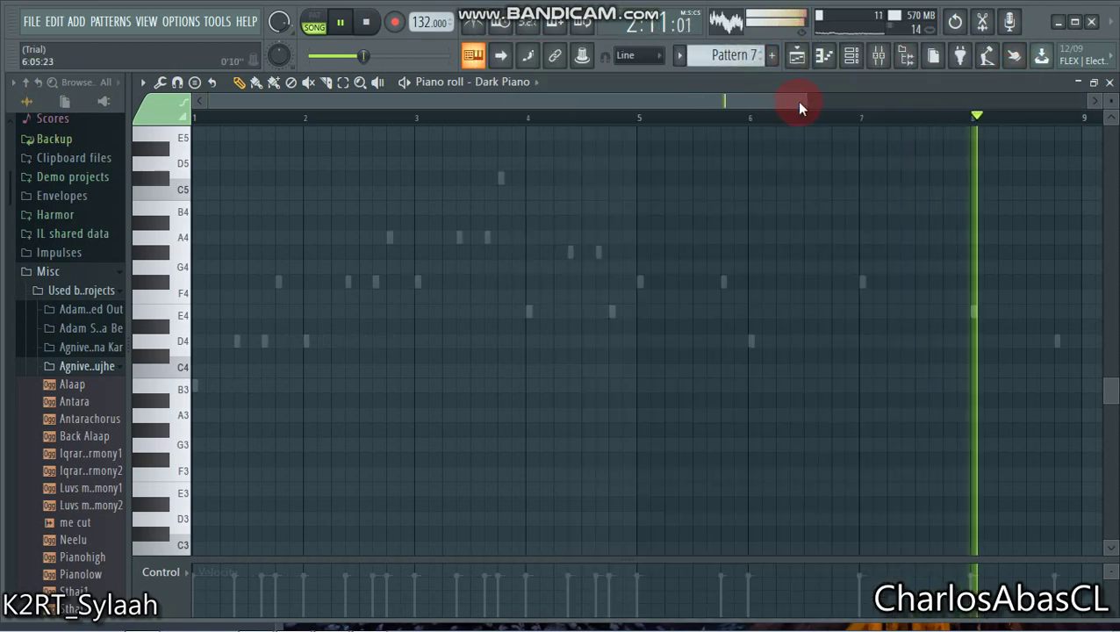
{"action": "left_click_drag", "start_coordinate": [805, 102], "coordinate": [904, 119]}
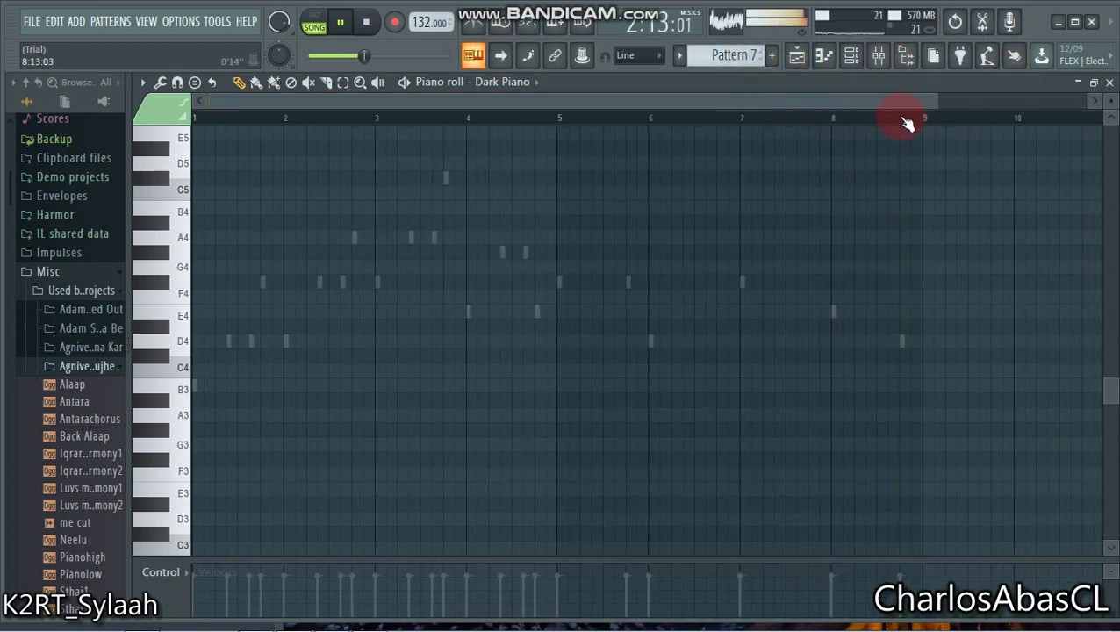
{"action": "scroll", "coordinate": [781, 139], "scroll_direction": "up", "scroll_amount": 1}
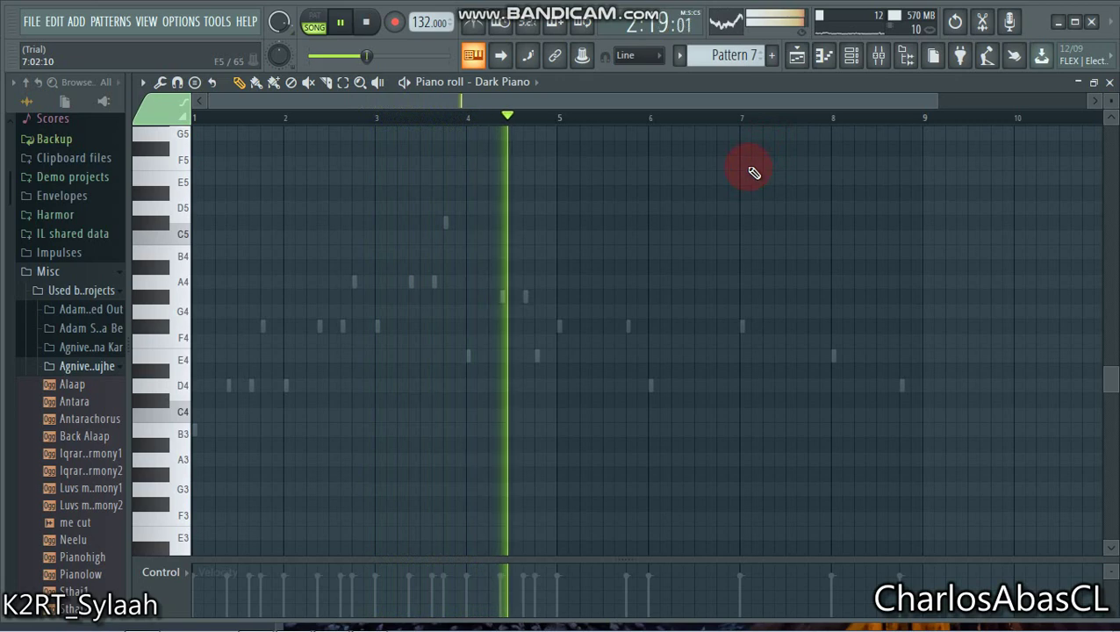
{"action": "left_click", "coordinate": [531, 84]}
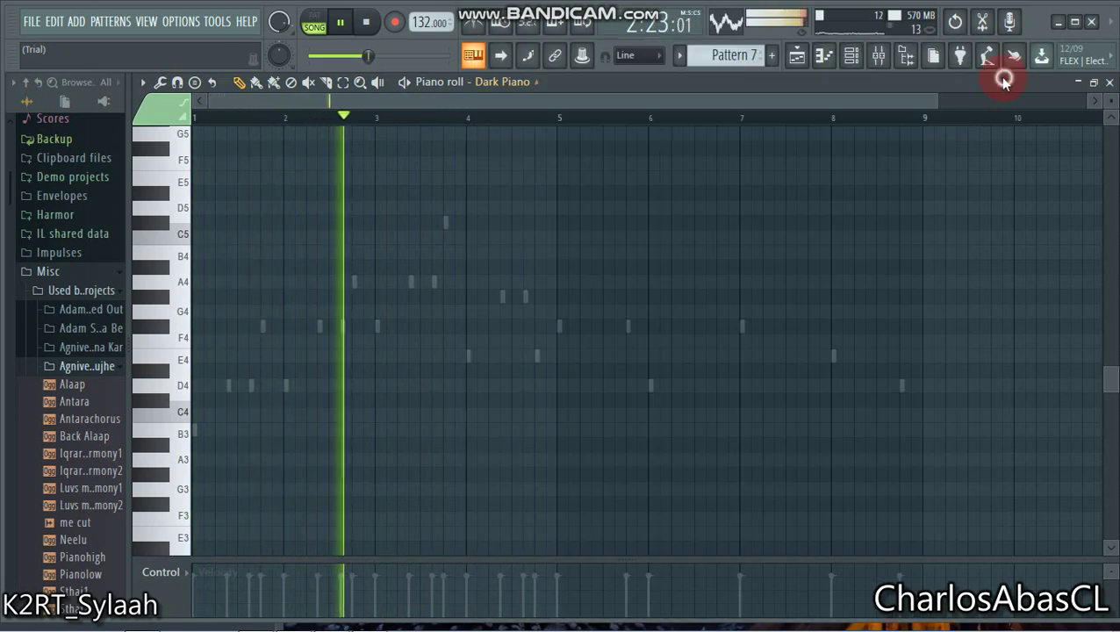
- Switch to Pattern 8 and examine its full length of notes in the piano roll
{"action": "scroll", "coordinate": [751, 54], "scroll_direction": "down", "scroll_amount": 1}
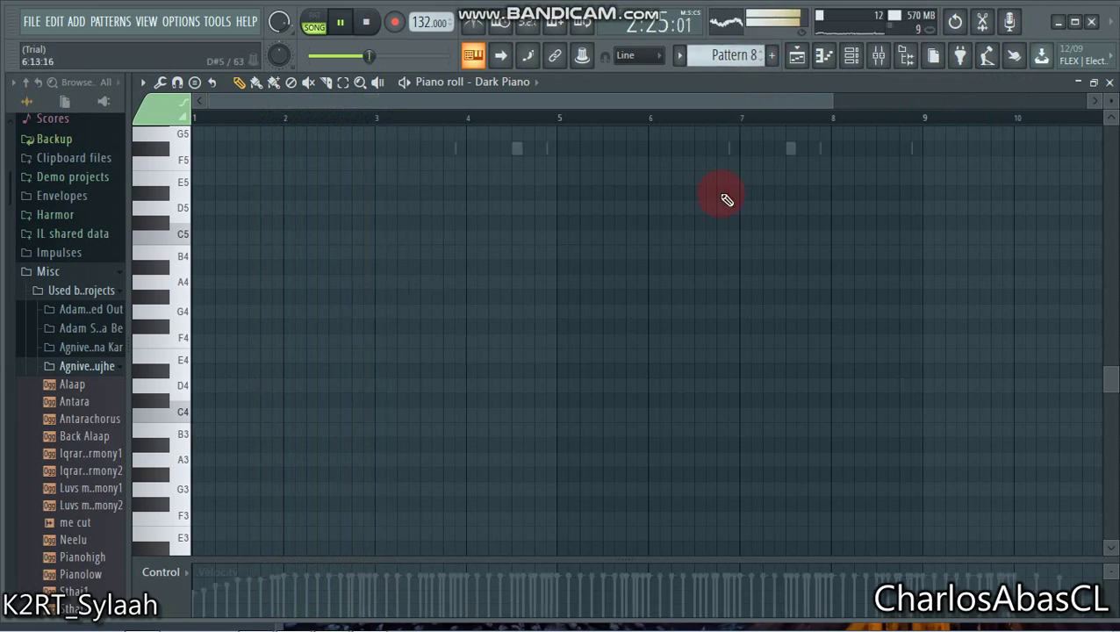
{"action": "scroll", "coordinate": [727, 200], "scroll_direction": "up", "scroll_amount": 3}
{"action": "scroll", "coordinate": [727, 200], "scroll_direction": "up", "scroll_amount": 3}
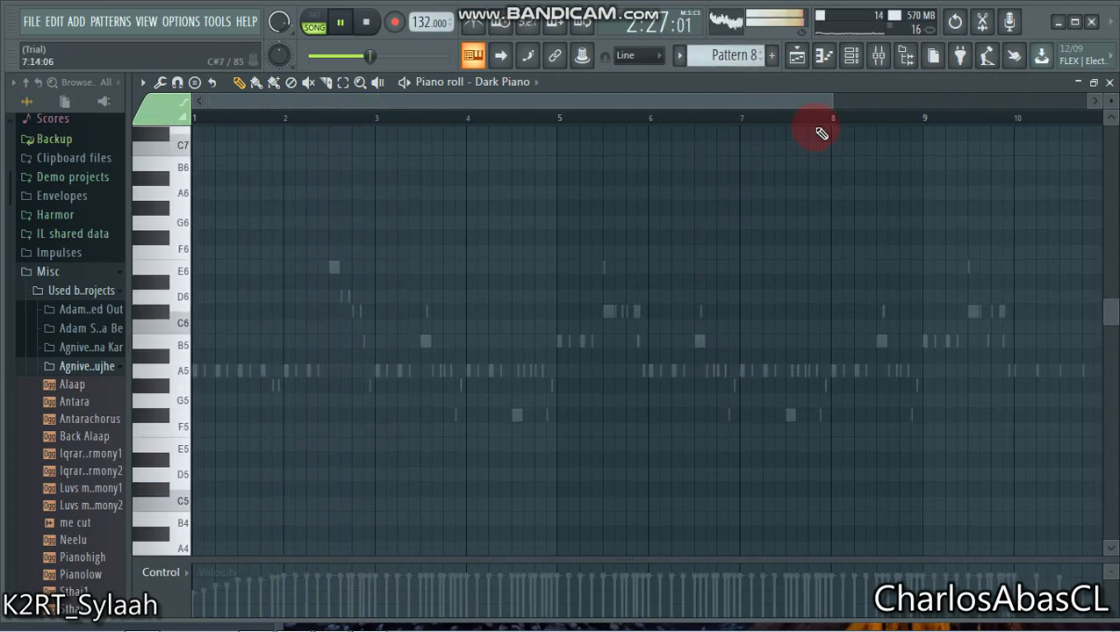
{"action": "left_click_drag", "start_coordinate": [833, 102], "coordinate": [974, 127]}
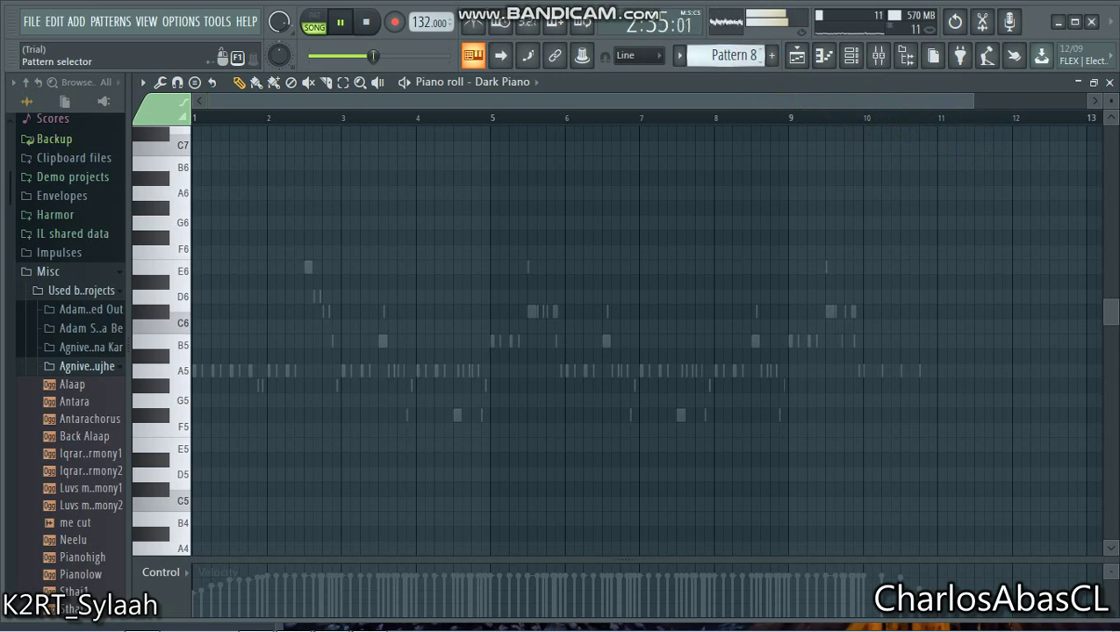
- Switch to Pattern 9 and examine its notes up close in the piano roll
{"action": "left_click_drag", "start_coordinate": [734, 55], "coordinate": [734, 45]}
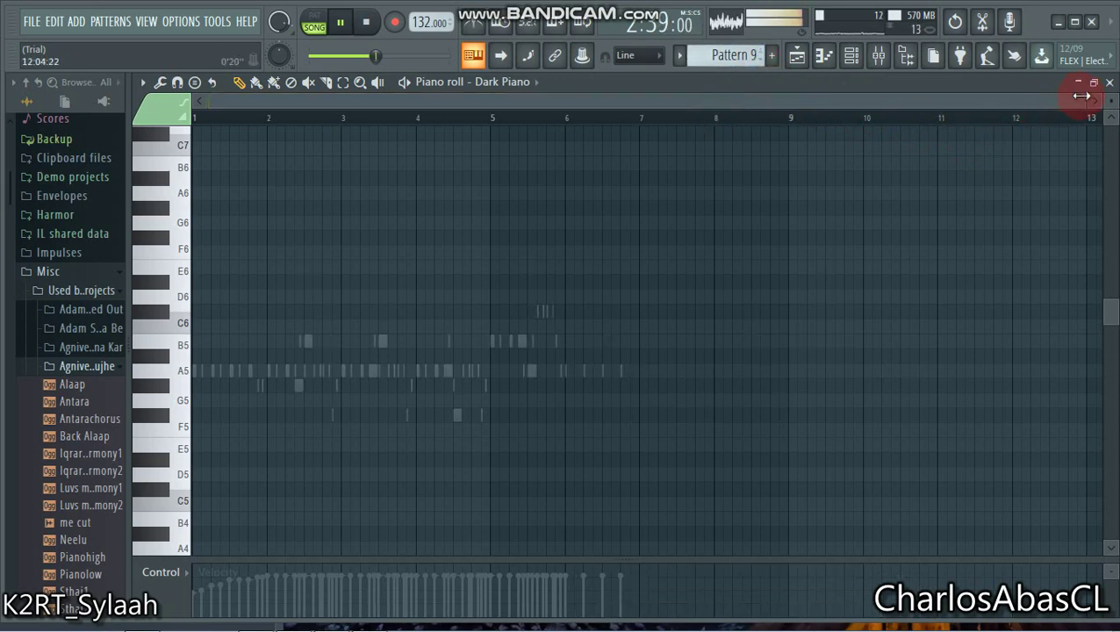
{"action": "left_click_drag", "start_coordinate": [1083, 100], "coordinate": [761, 107]}
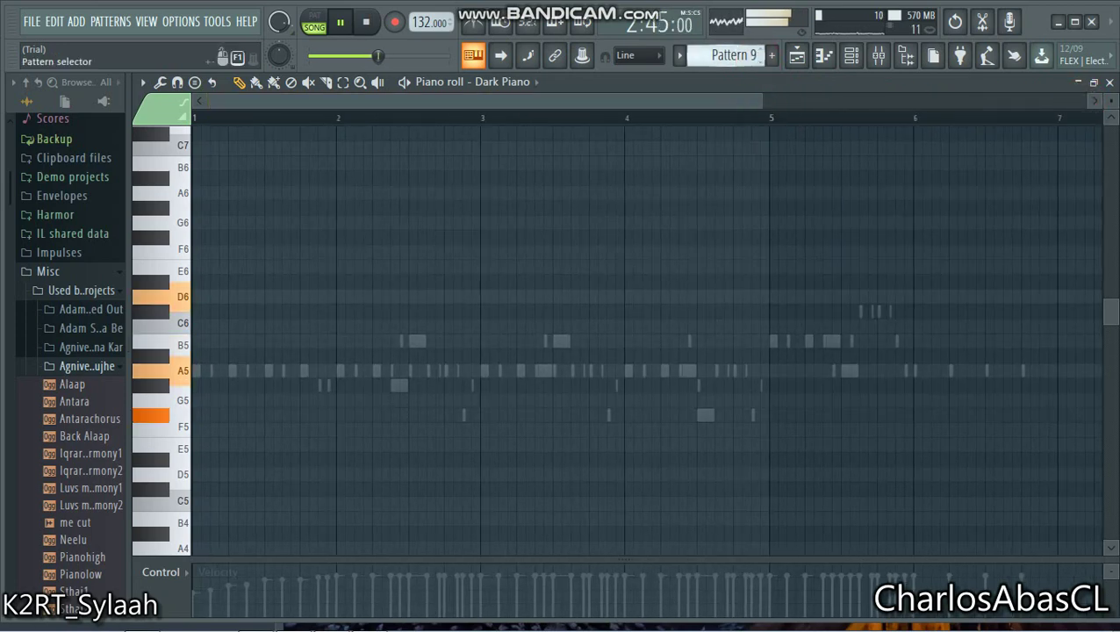
- Switch to Pattern 10 and on to Pattern 11, examining the notes of each in the piano roll
{"action": "left_click_drag", "start_coordinate": [733, 55], "coordinate": [734, 46]}
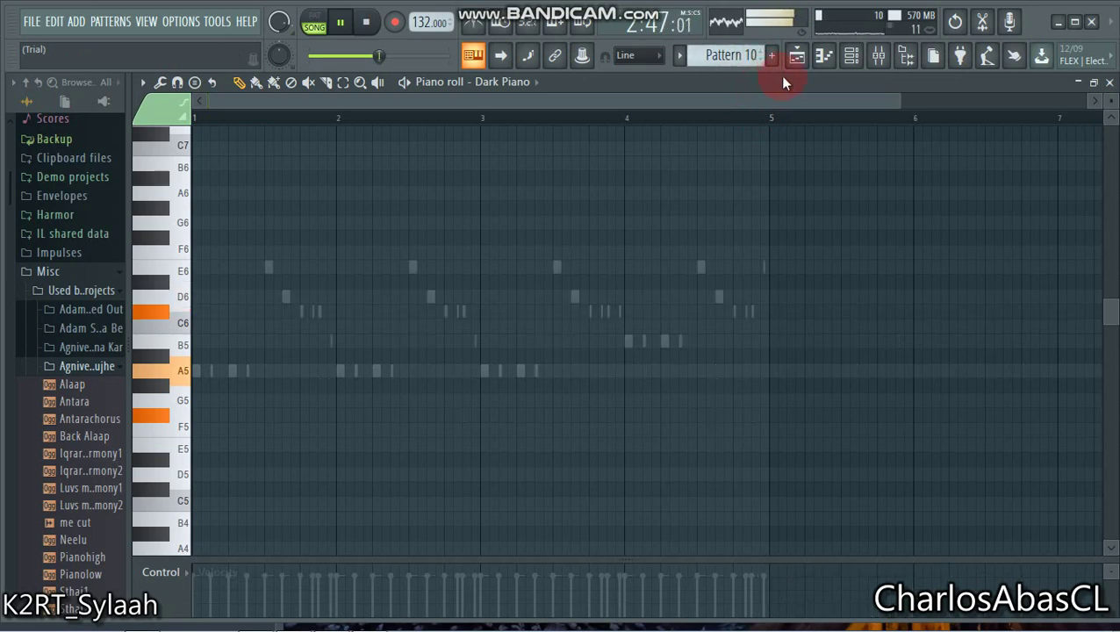
{"action": "left_click", "coordinate": [765, 59]}
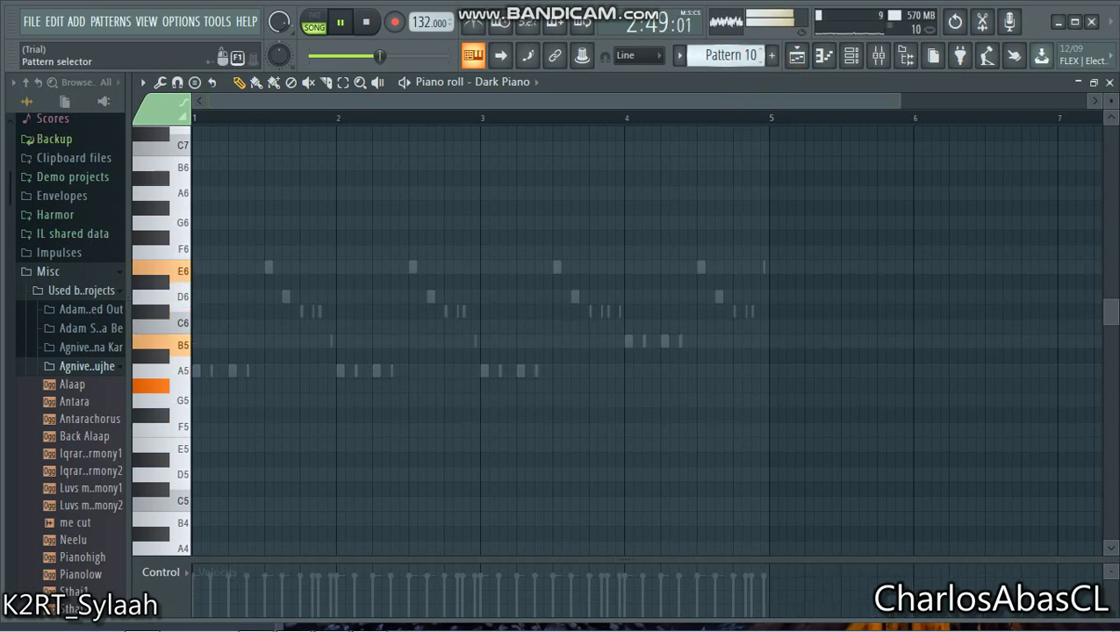
{"action": "left_click_drag", "start_coordinate": [756, 57], "coordinate": [756, 49]}
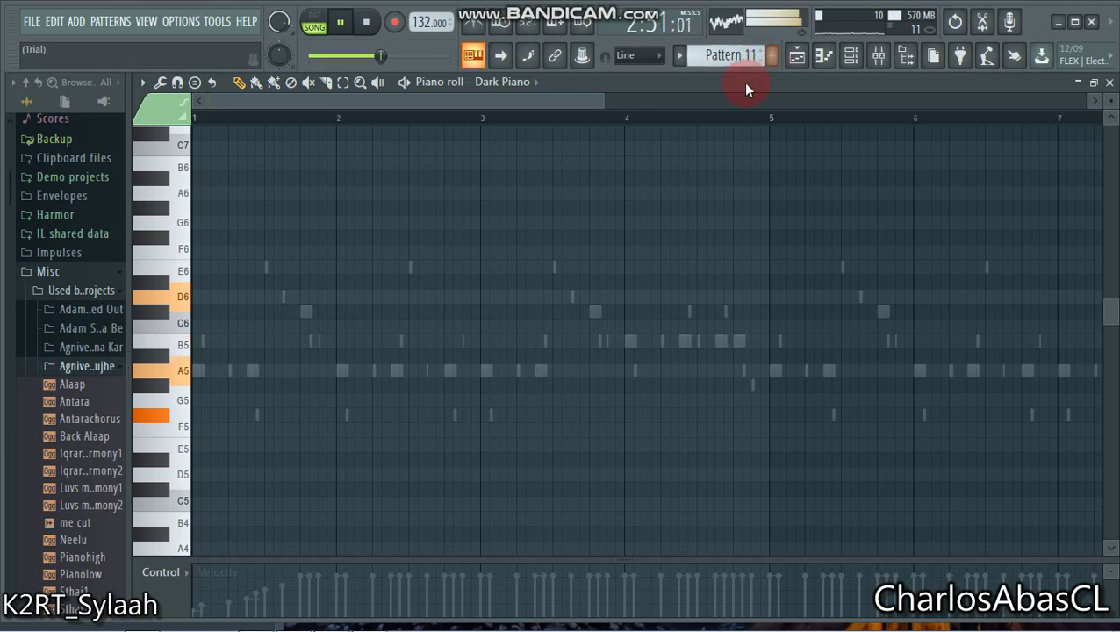
{"action": "left_click_drag", "start_coordinate": [604, 101], "coordinate": [876, 103]}
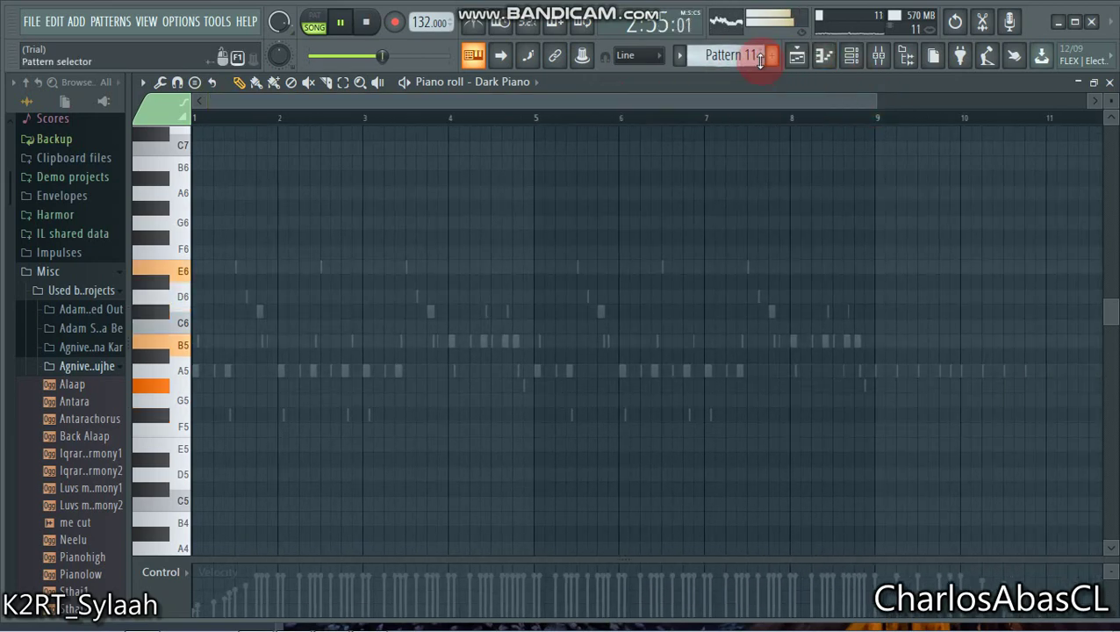
- Switch to Pattern 12 and examine its notes across both the higher and lower octaves, over the full length and up close
{"action": "left_click_drag", "start_coordinate": [756, 56], "coordinate": [756, 46]}
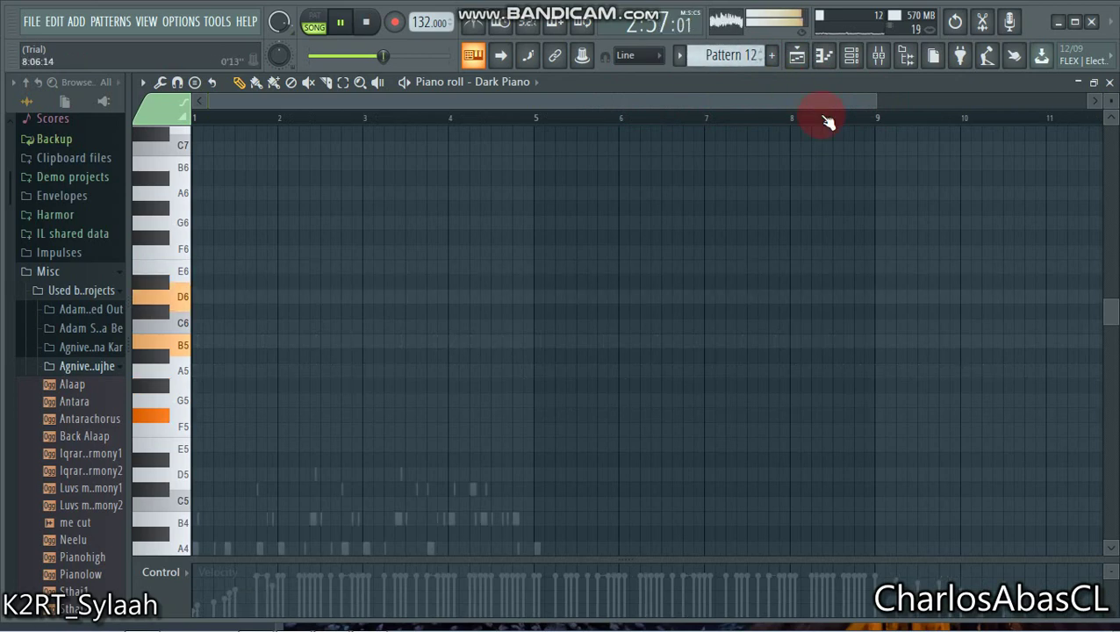
{"action": "scroll", "coordinate": [832, 140], "scroll_direction": "down", "scroll_amount": 3}
{"action": "scroll", "coordinate": [862, 105], "scroll_direction": "right", "scroll_amount": 2}
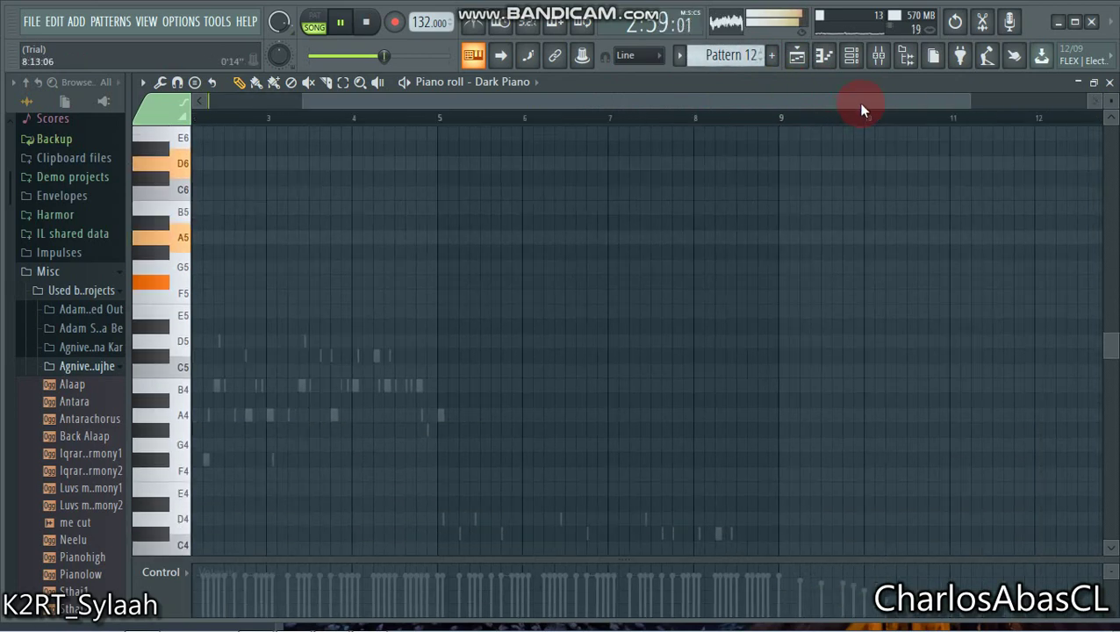
{"action": "scroll", "coordinate": [857, 103], "scroll_direction": "right", "scroll_amount": 1}
{"action": "left_click_drag", "start_coordinate": [858, 103], "coordinate": [600, 123]}
{"action": "scroll", "coordinate": [823, 219], "scroll_direction": "down", "scroll_amount": 2}
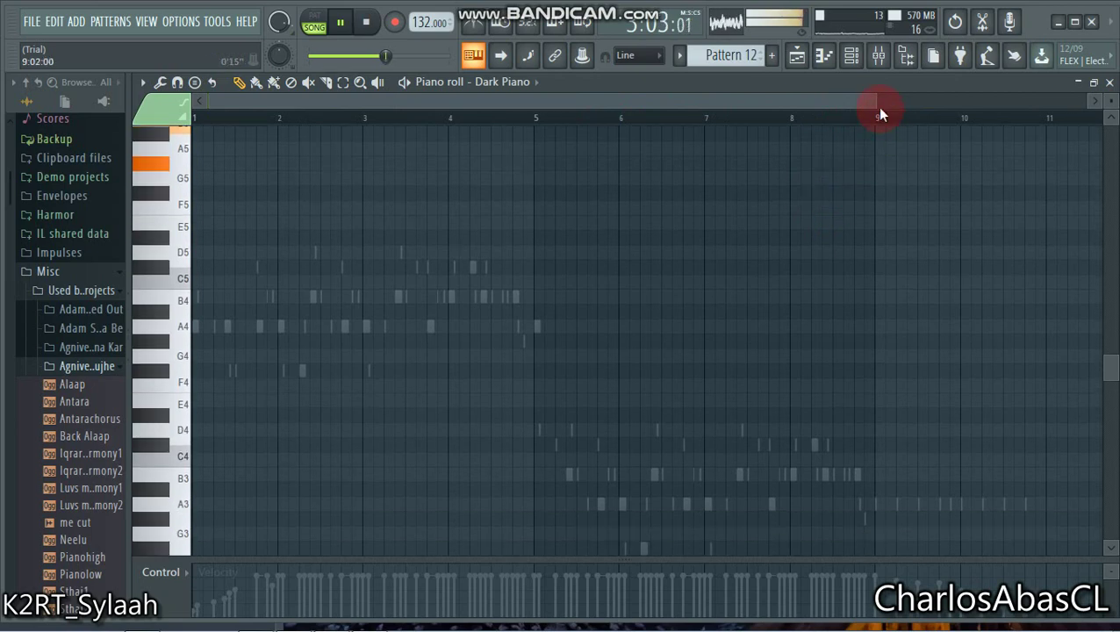
{"action": "left_click_drag", "start_coordinate": [878, 105], "coordinate": [516, 122]}
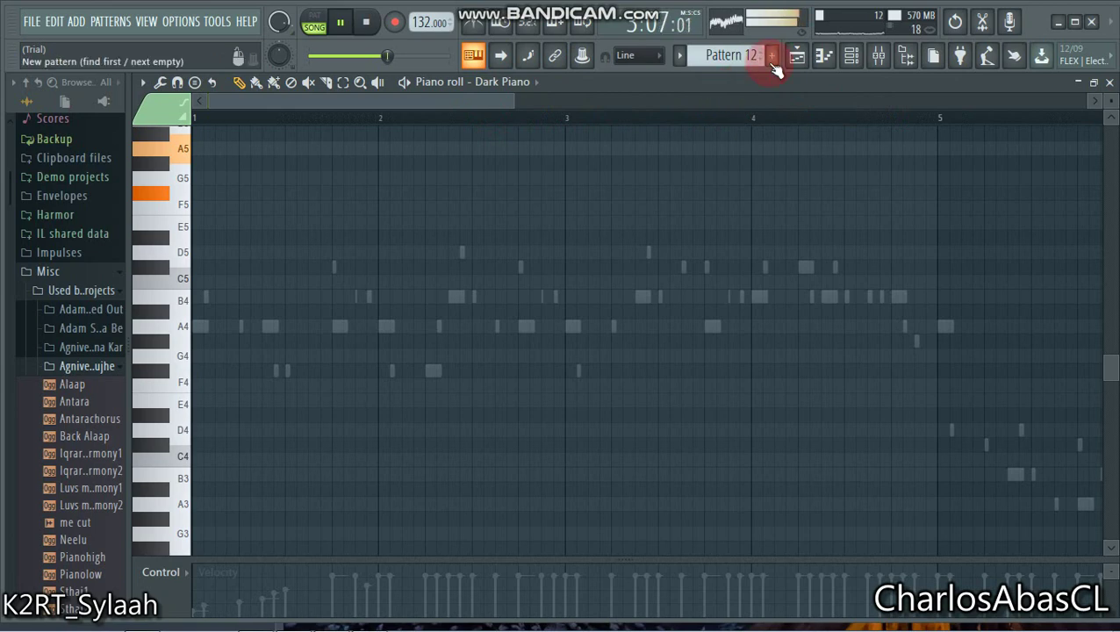
- Switch to Pattern 13 and examine its note sequence from the first bar to the last
{"action": "left_click_drag", "start_coordinate": [730, 56], "coordinate": [730, 47]}
{"action": "scroll", "coordinate": [684, 193], "scroll_direction": "up", "scroll_amount": 5}
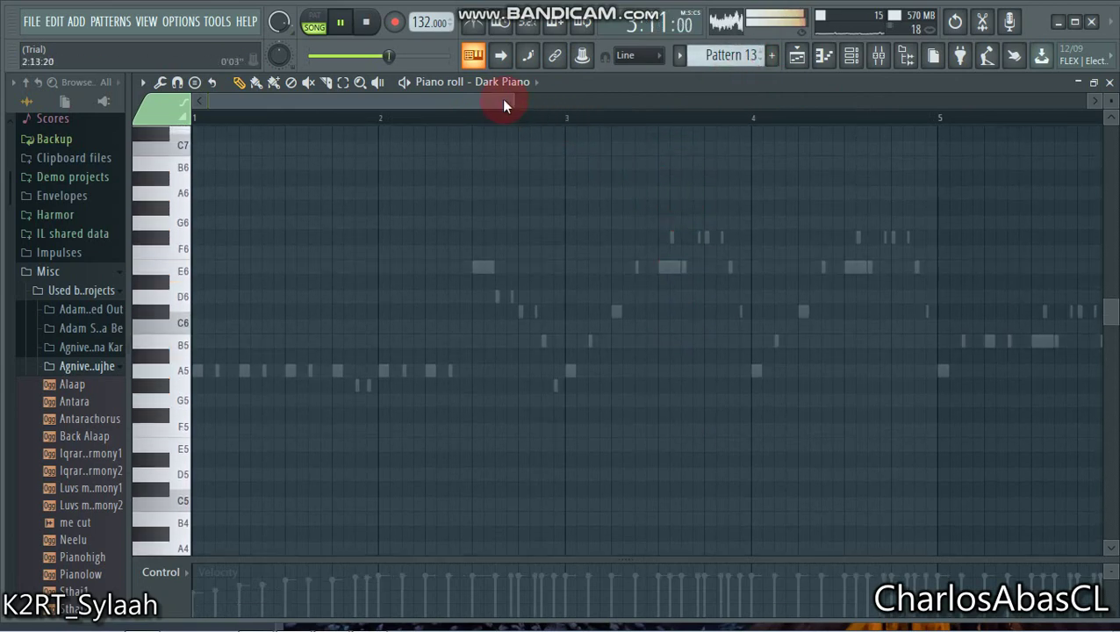
{"action": "left_click_drag", "start_coordinate": [512, 100], "coordinate": [544, 146]}
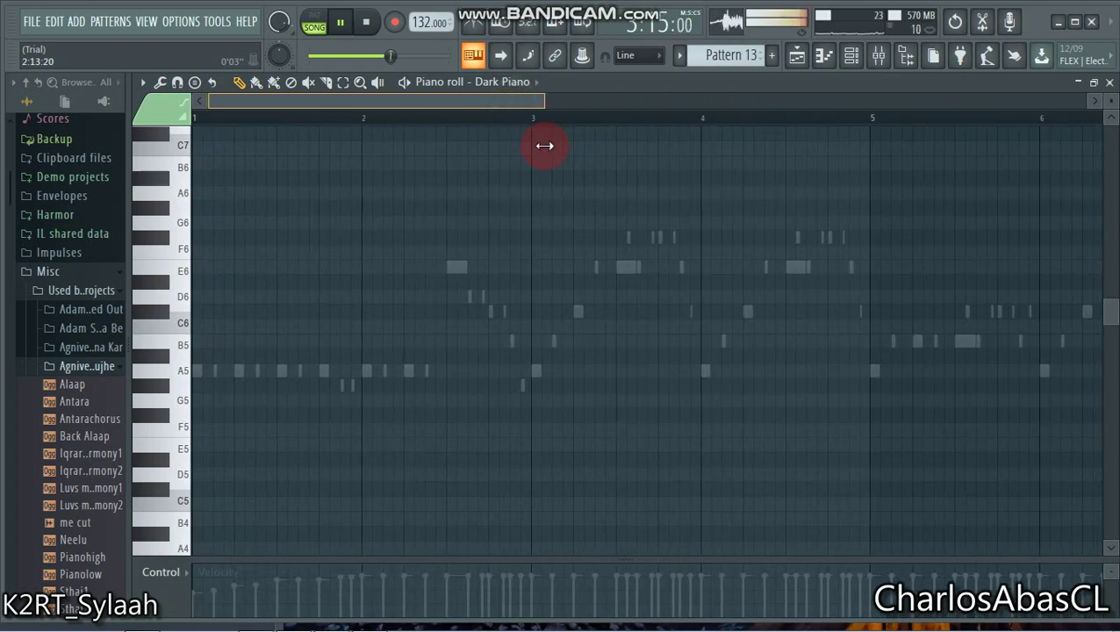
{"action": "left_click_drag", "start_coordinate": [569, 103], "coordinate": [823, 132]}
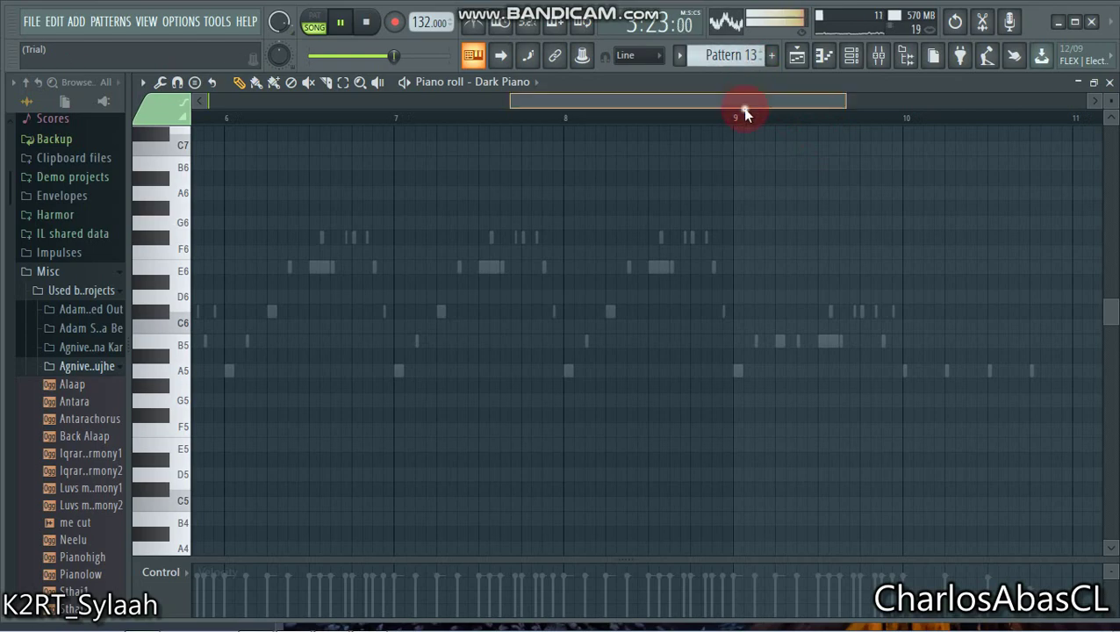
{"action": "left_click_drag", "start_coordinate": [744, 112], "coordinate": [328, 166]}
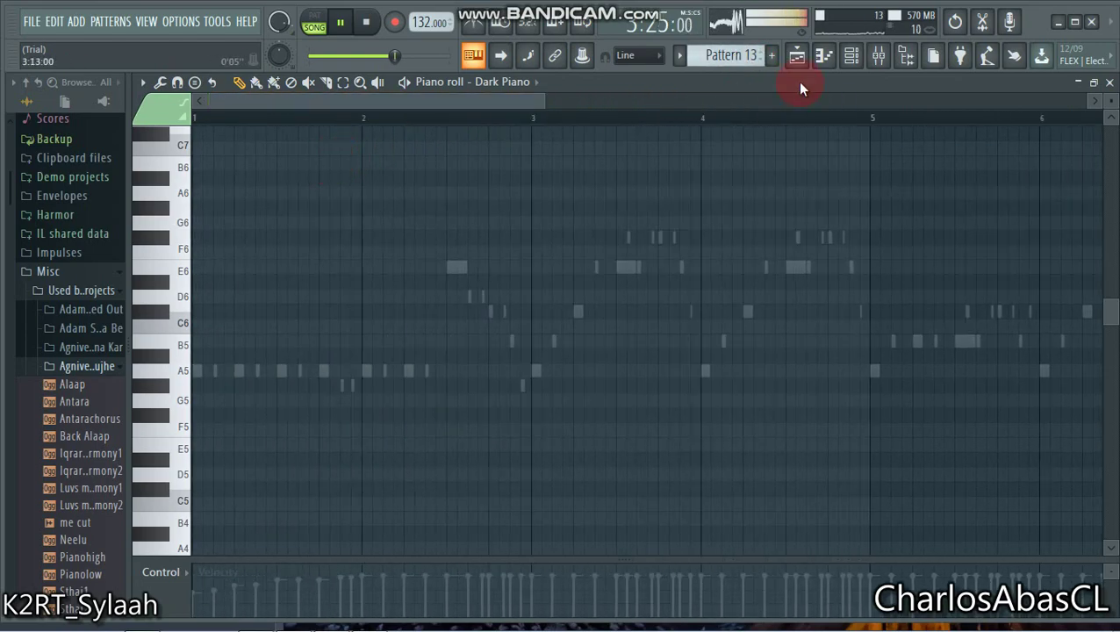
- Switch to Pattern 14 and examine its notes up close along the whole pattern
{"action": "left_click_drag", "start_coordinate": [754, 55], "coordinate": [754, 59]}
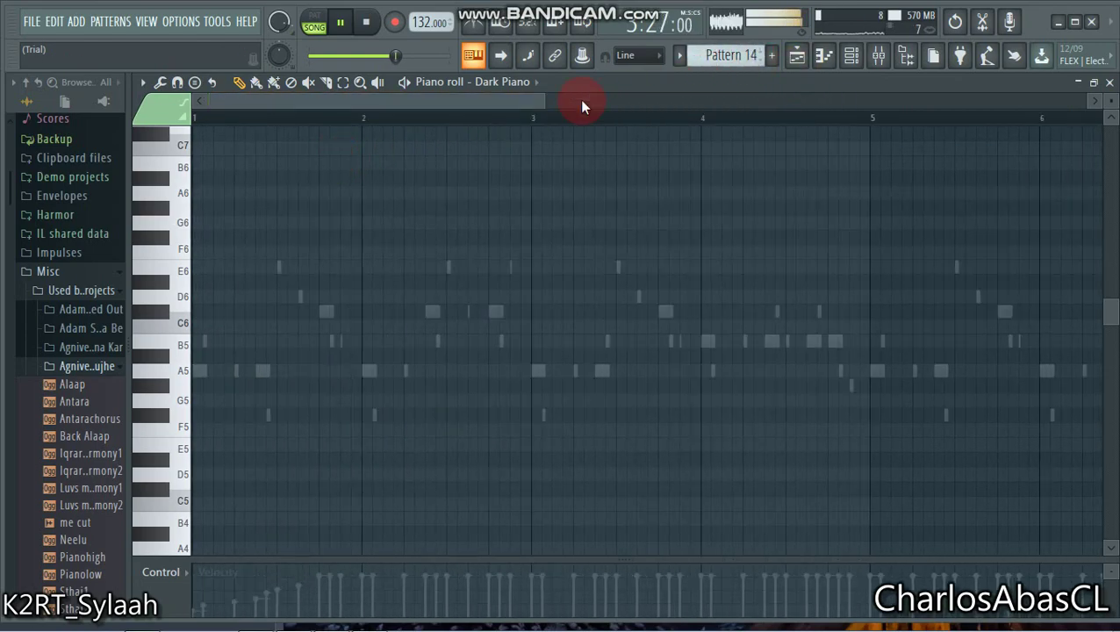
{"action": "left_click_drag", "start_coordinate": [543, 102], "coordinate": [848, 129]}
{"action": "left_click_drag", "start_coordinate": [856, 133], "coordinate": [473, 180]}
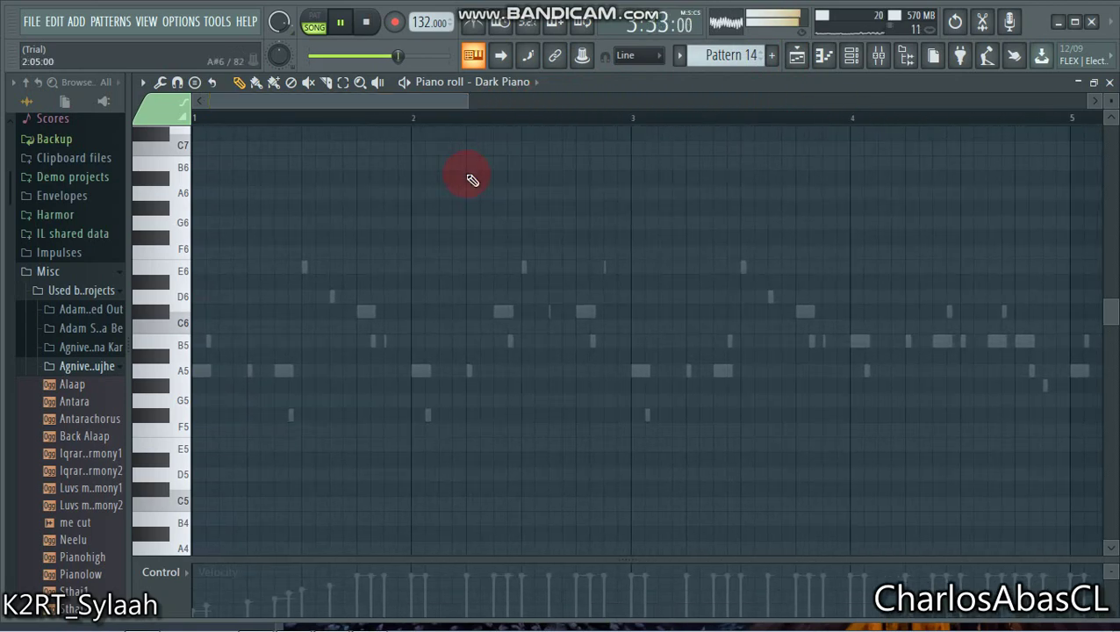
{"action": "left_click", "coordinate": [457, 104]}
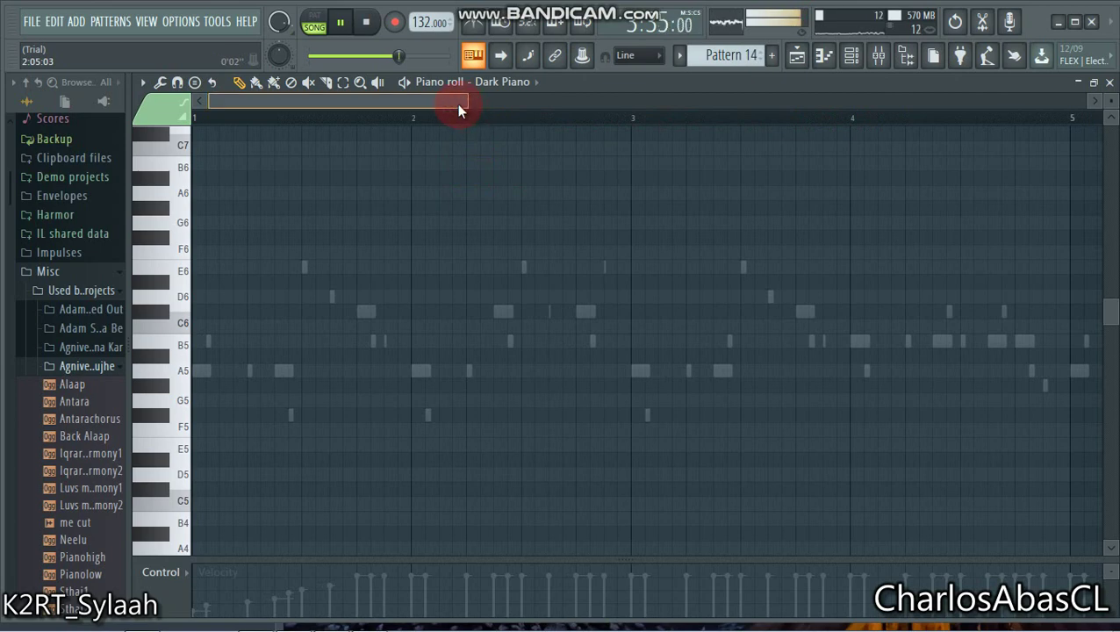
{"action": "left_click_drag", "start_coordinate": [456, 103], "coordinate": [731, 158]}
- Switch to Pattern 15, check it from its first bar, and view all patterns and channels in the project picker
{"action": "left_click", "coordinate": [771, 56]}
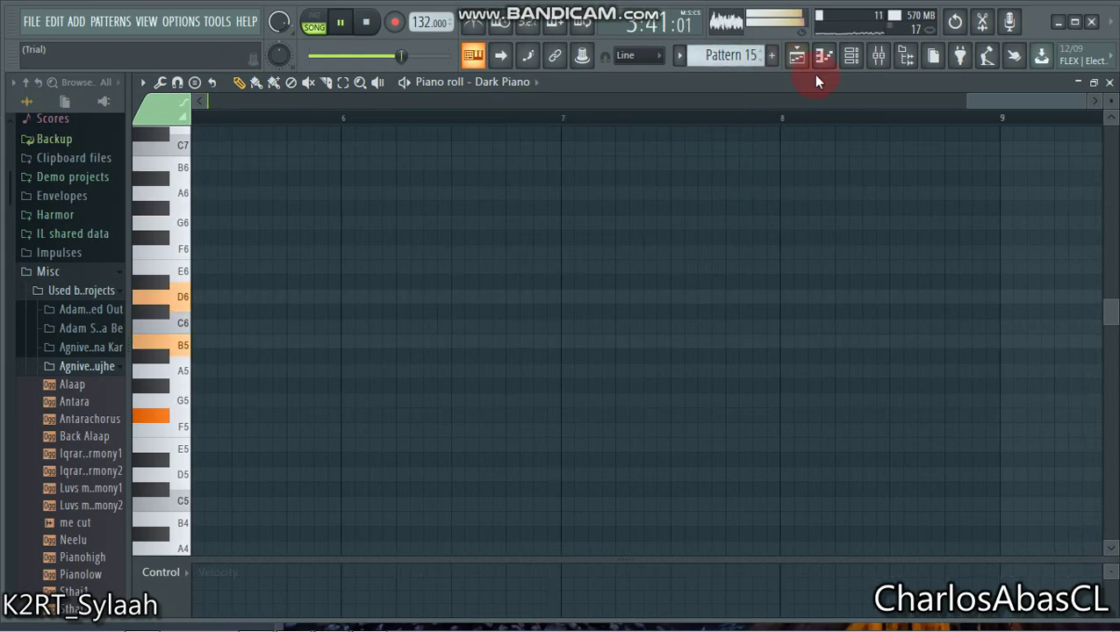
{"action": "left_click_drag", "start_coordinate": [1024, 104], "coordinate": [35, 176]}
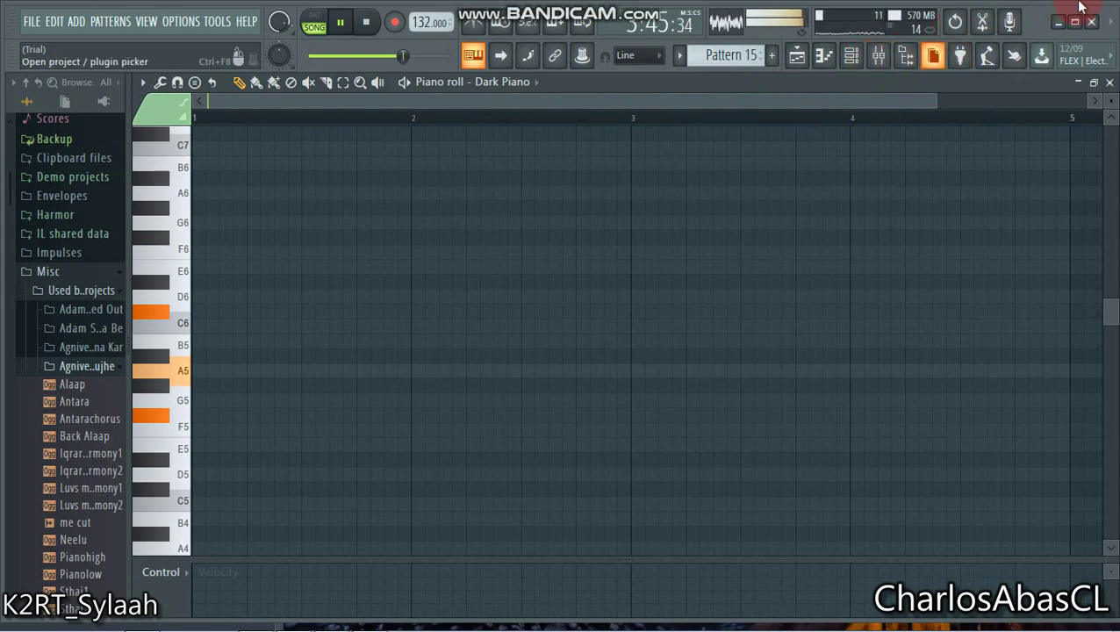
{"action": "key", "text": "F8"}
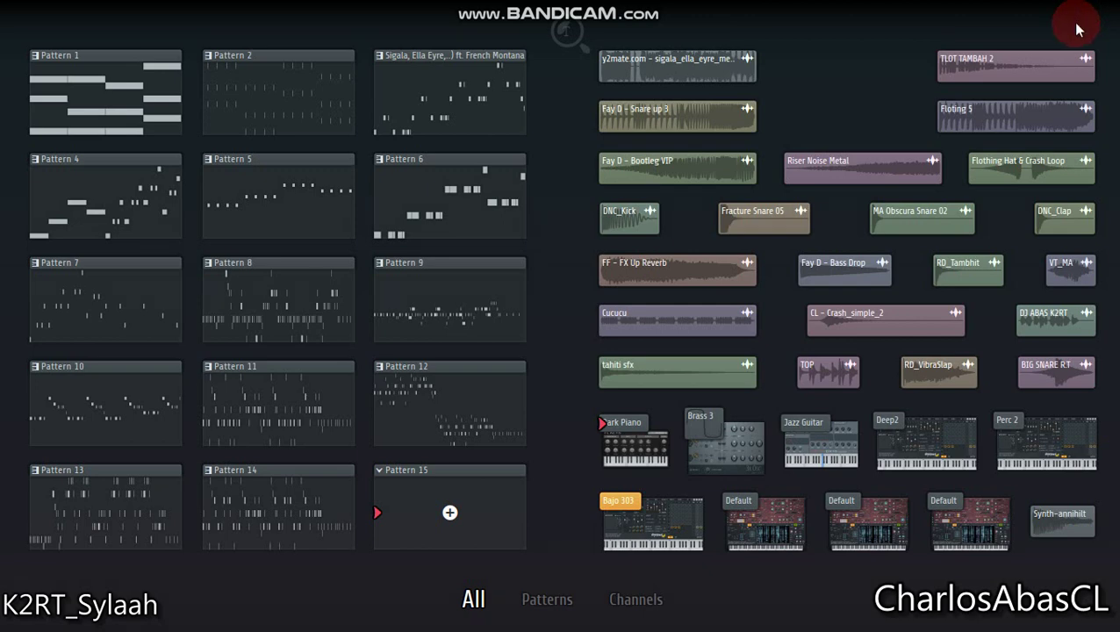
{"action": "left_click", "coordinate": [1078, 35]}
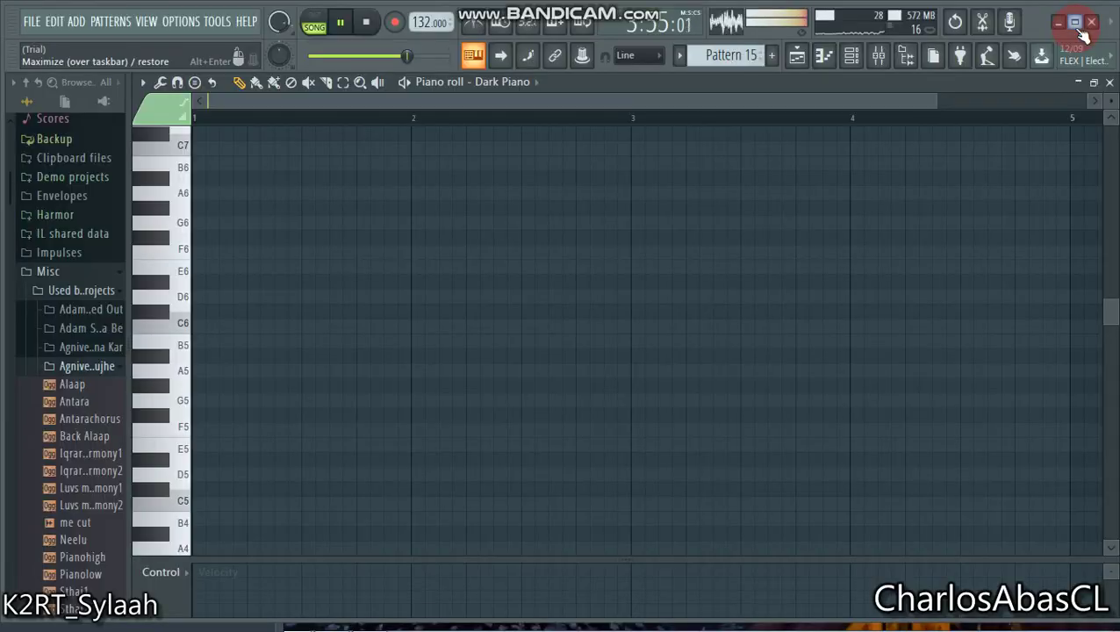
- Bring up the playlist and view the arrangement around bars 127 to 147
{"action": "left_click", "coordinate": [795, 55]}
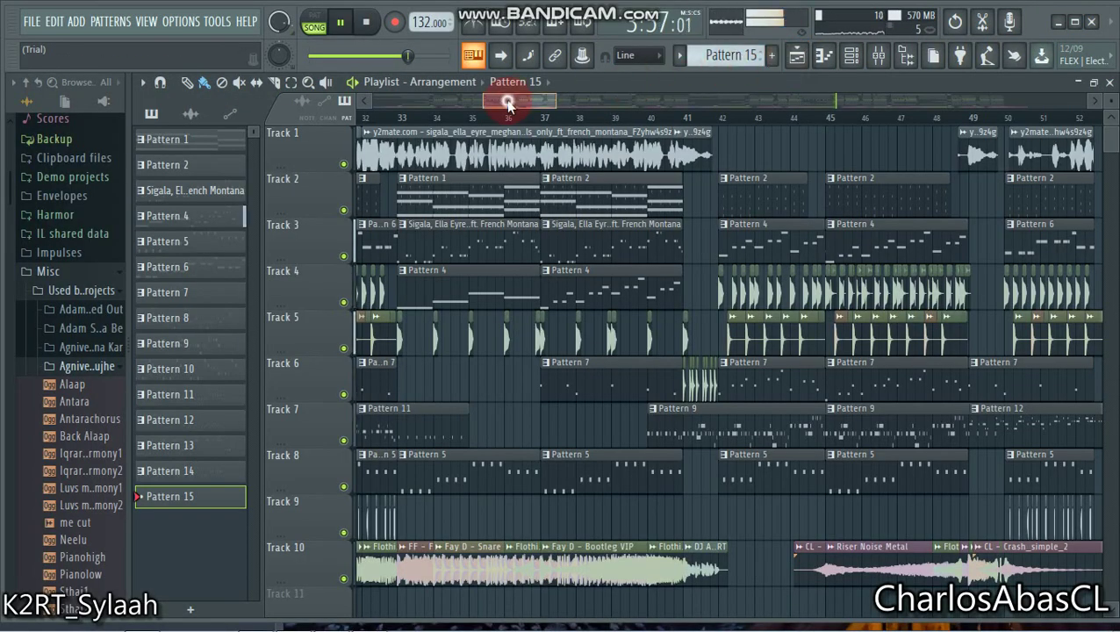
{"action": "left_click_drag", "start_coordinate": [507, 102], "coordinate": [841, 119]}
- Open the mixer over the playlist and look through its insert tracks
{"action": "left_click", "coordinate": [888, 56]}
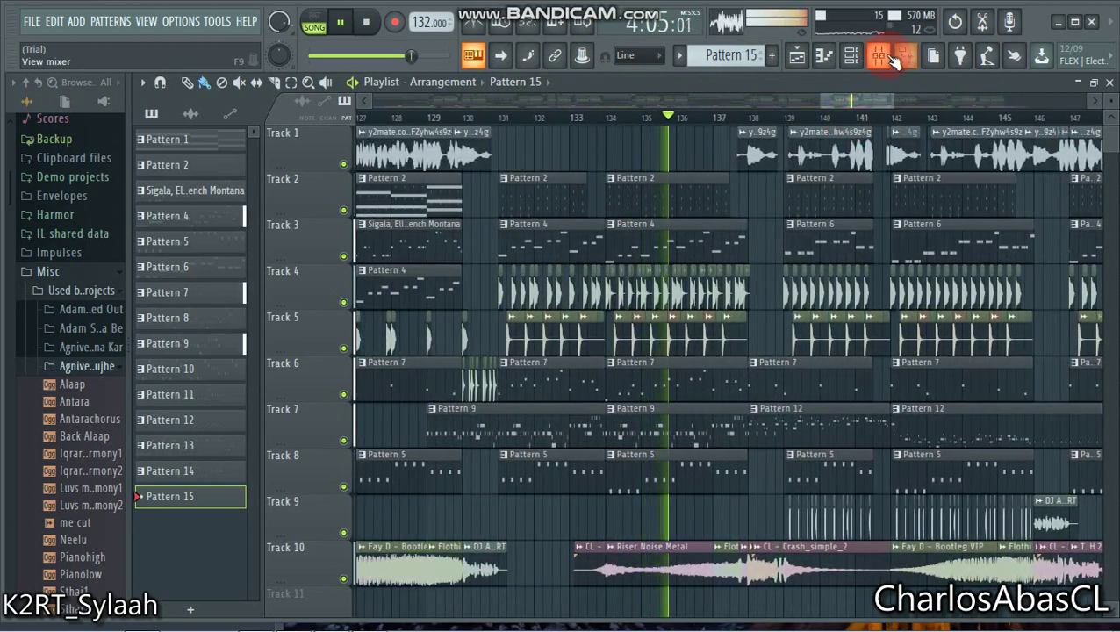
{"action": "left_click_drag", "start_coordinate": [541, 264], "coordinate": [617, 221]}
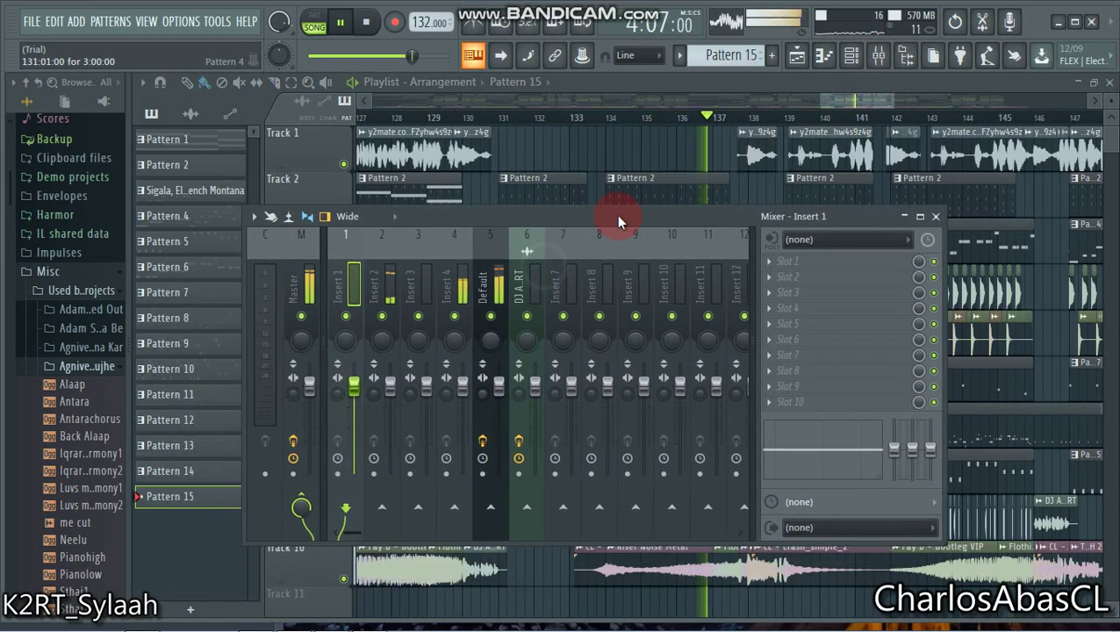
{"action": "scroll", "coordinate": [401, 316], "scroll_direction": "down", "scroll_amount": 8}
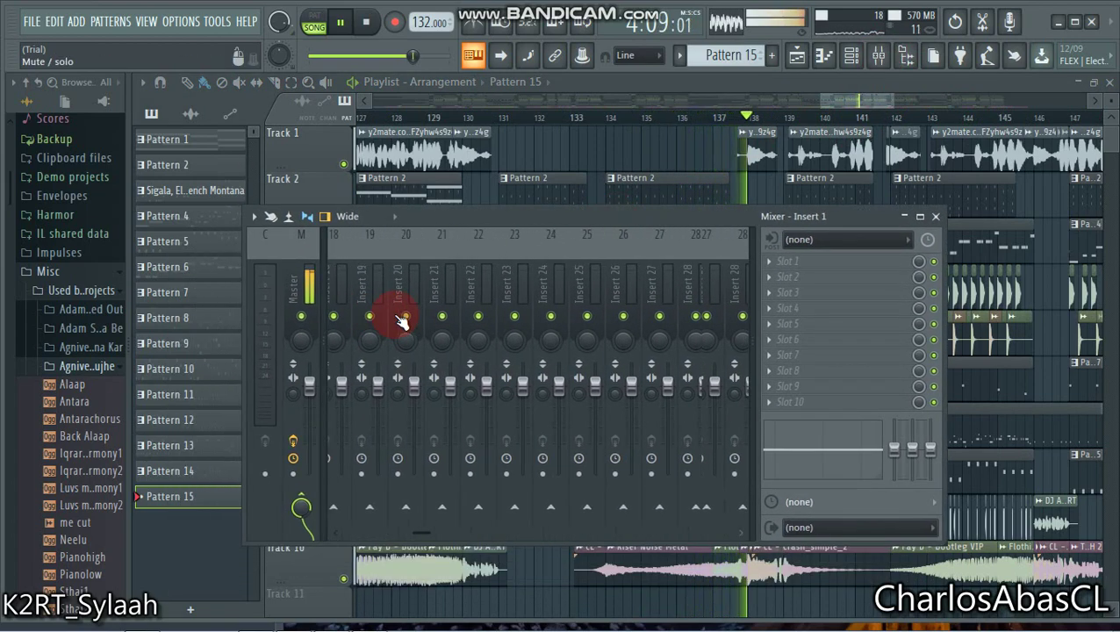
{"action": "scroll", "coordinate": [400, 321], "scroll_direction": "up", "scroll_amount": 8}
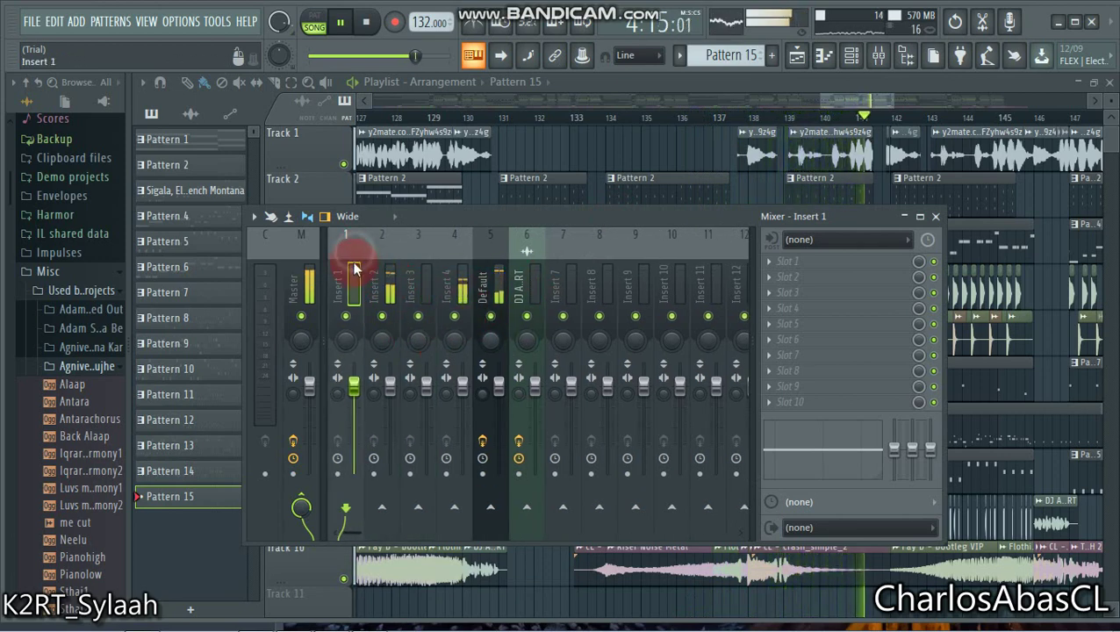
- Inspect the effect slots of mixer tracks Insert 1, Insert 2, Default, DJ ABAS K2RT and Insert 7
{"action": "left_click", "coordinate": [351, 341]}
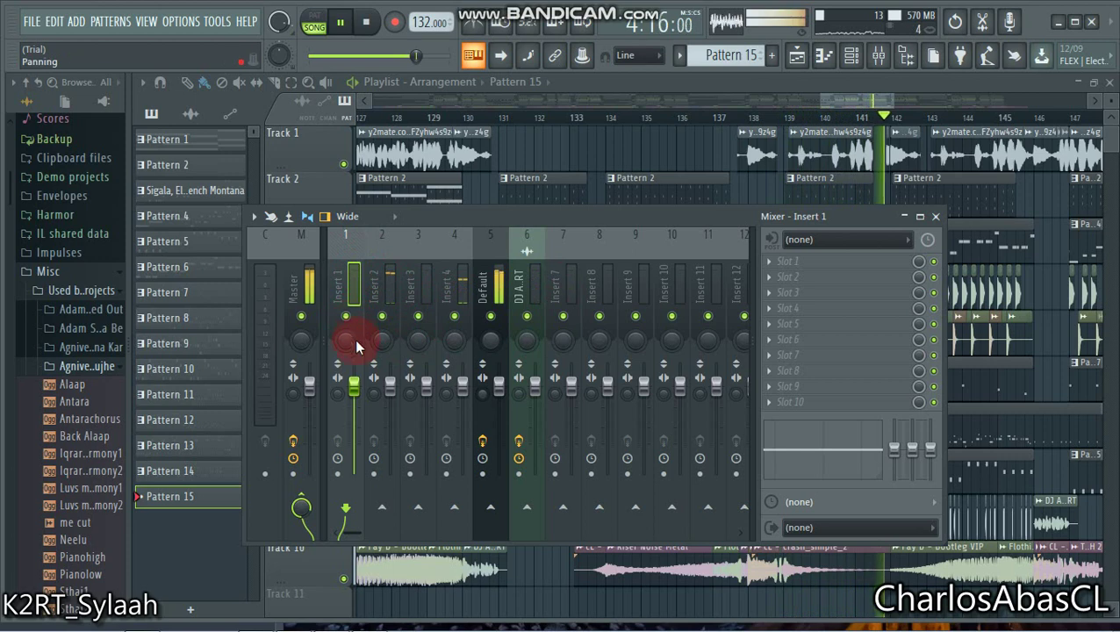
{"action": "left_click", "coordinate": [391, 286]}
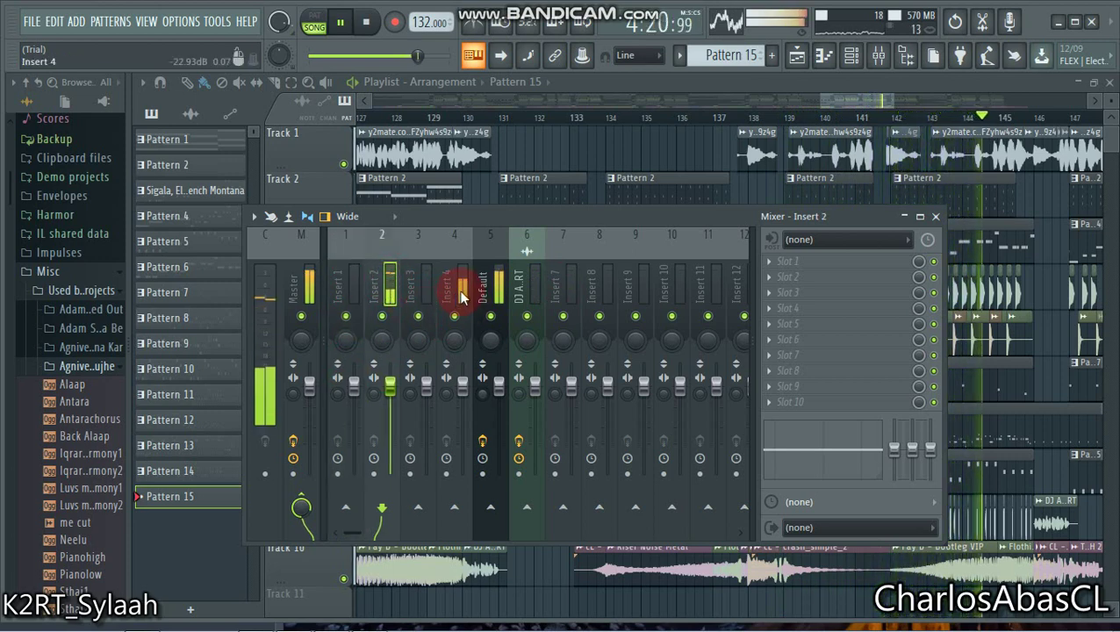
{"action": "left_click", "coordinate": [490, 291]}
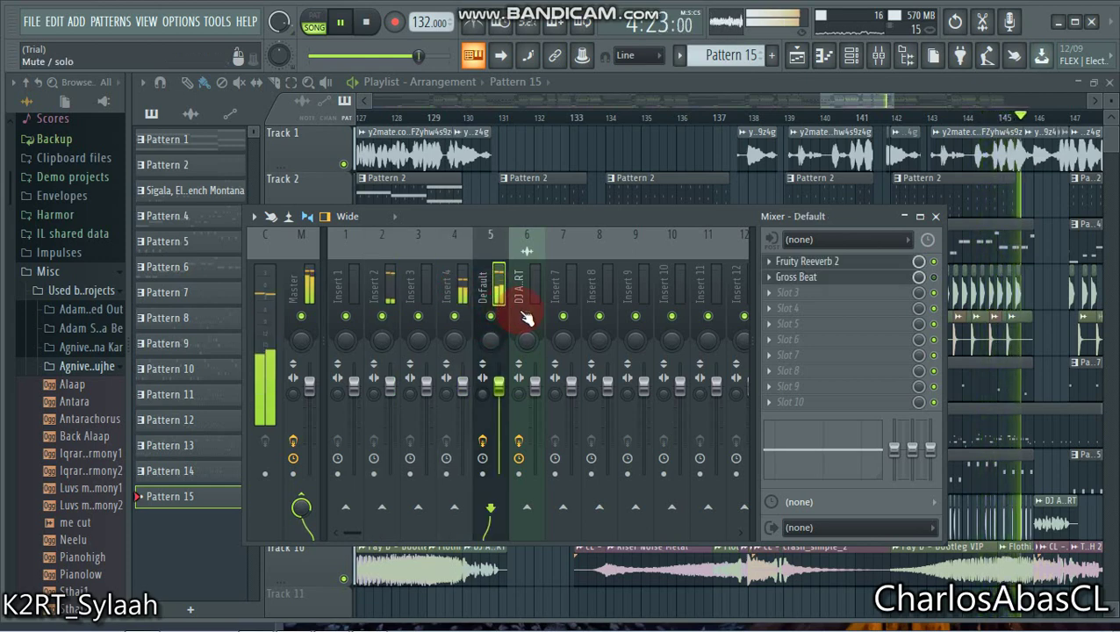
{"action": "left_click", "coordinate": [525, 286]}
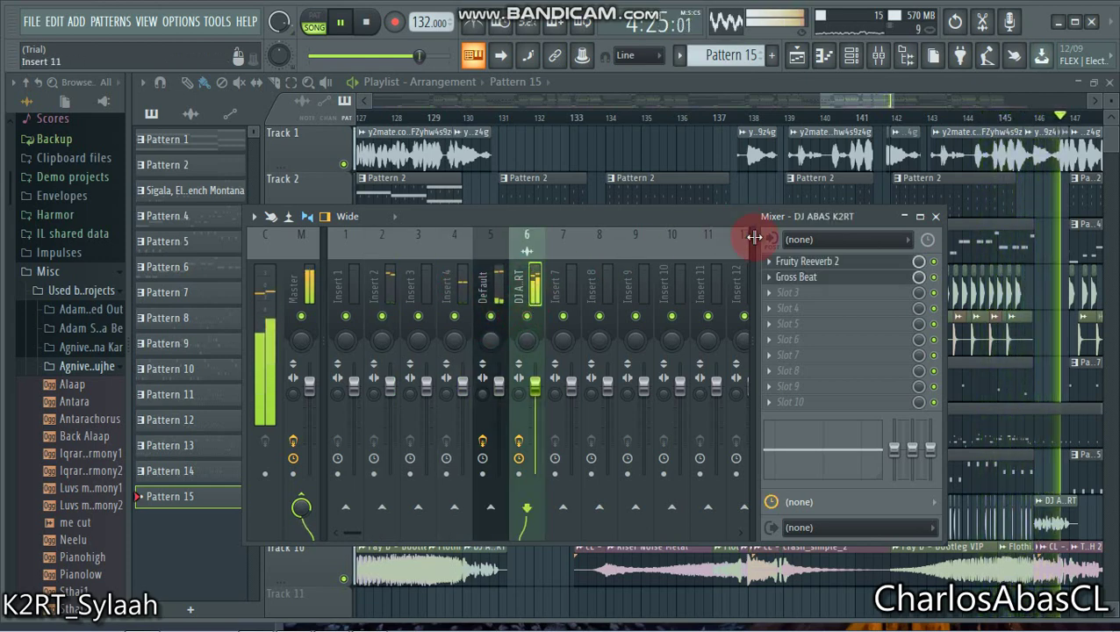
{"action": "left_click", "coordinate": [568, 282]}
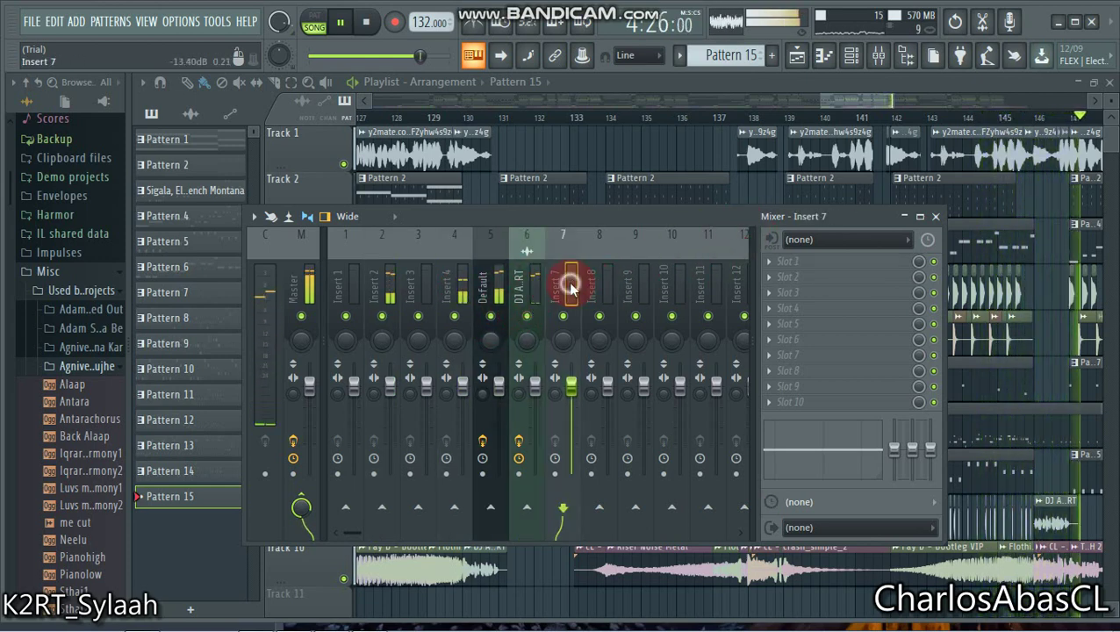
- Return to the playlist, follow the arrangement to its last clips, and view the whole song at once
{"action": "left_click", "coordinate": [832, 115]}
{"action": "left_click_drag", "start_coordinate": [894, 102], "coordinate": [962, 105]}
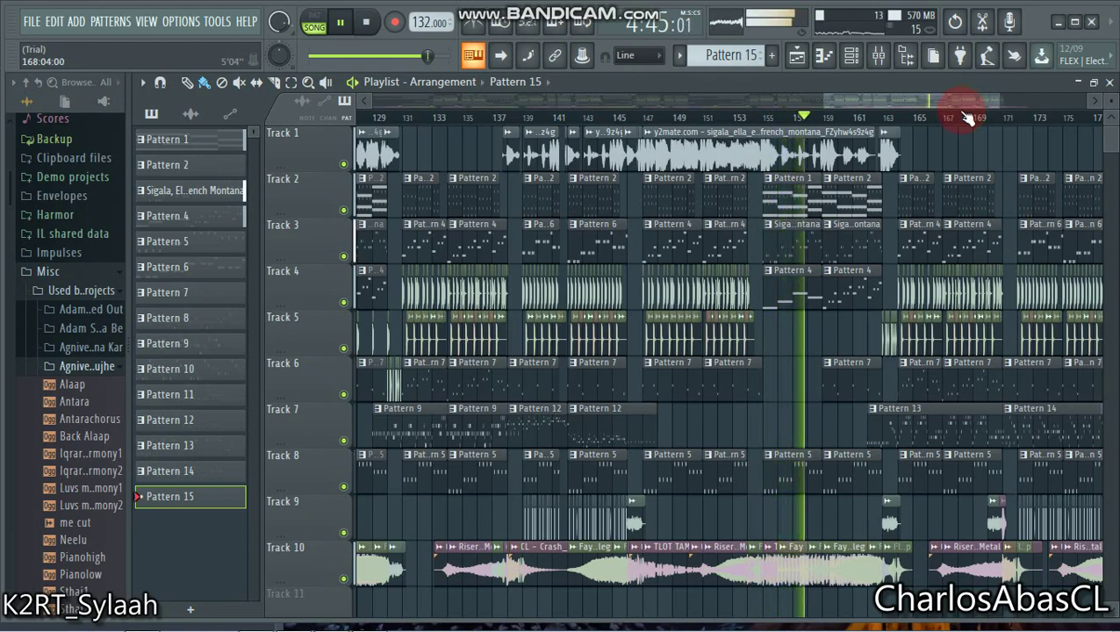
{"action": "left_click_drag", "start_coordinate": [995, 100], "coordinate": [1082, 131]}
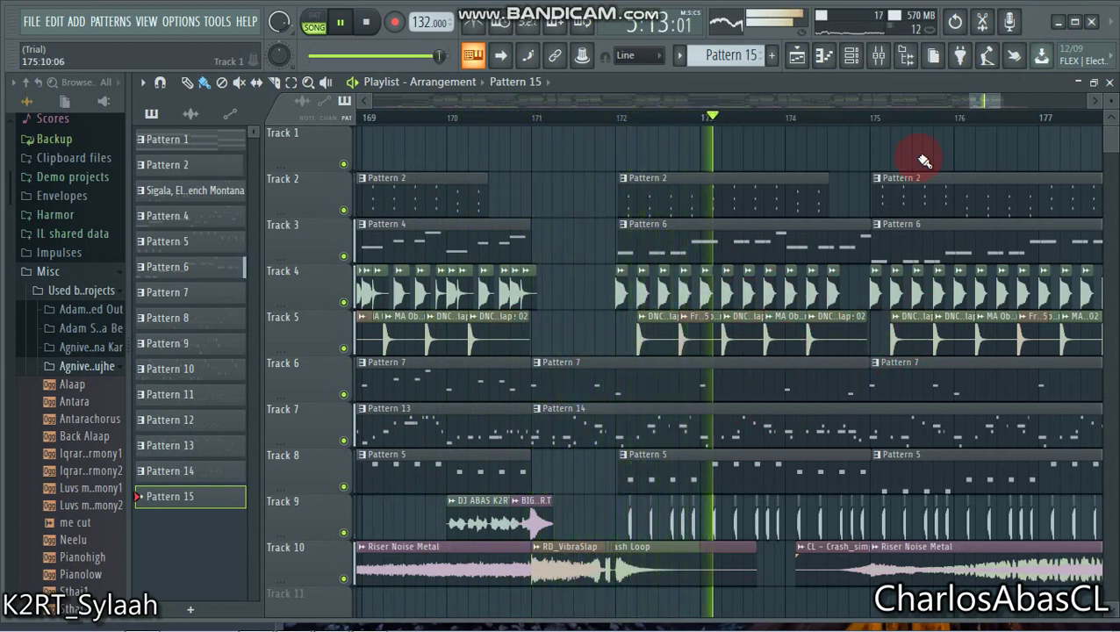
{"action": "left_click_drag", "start_coordinate": [988, 95], "coordinate": [1020, 105]}
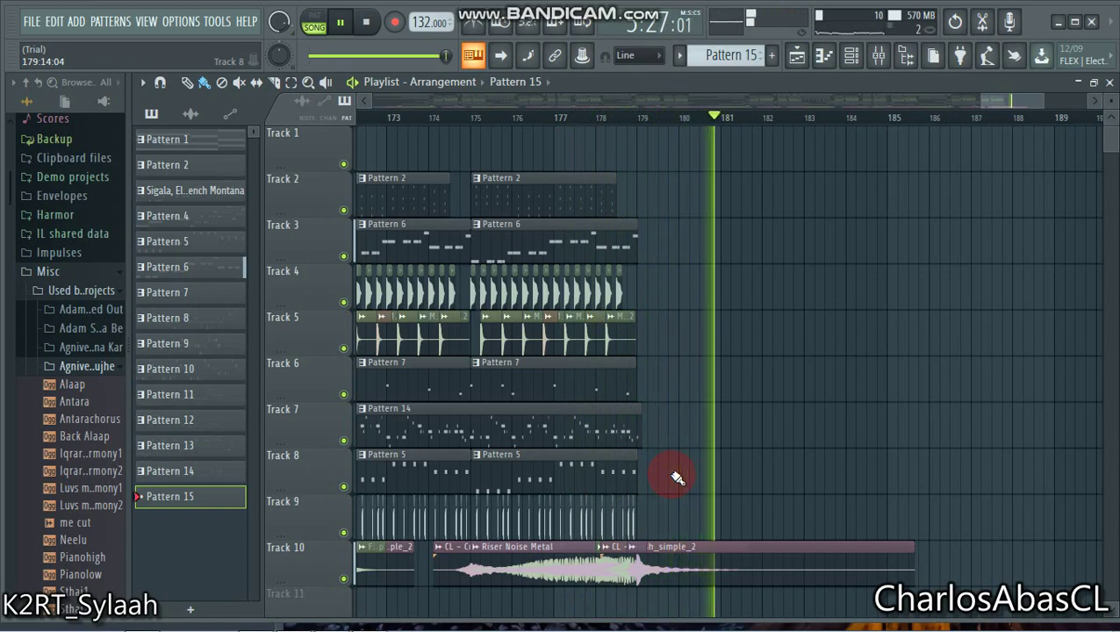
{"action": "left_click_drag", "start_coordinate": [981, 103], "coordinate": [192, 373]}
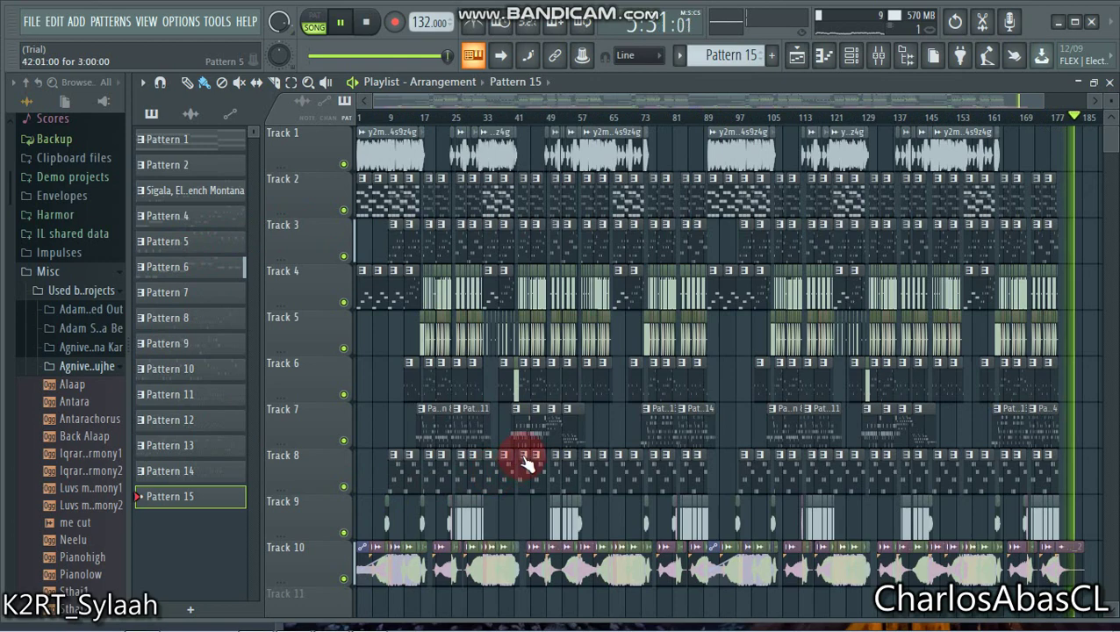